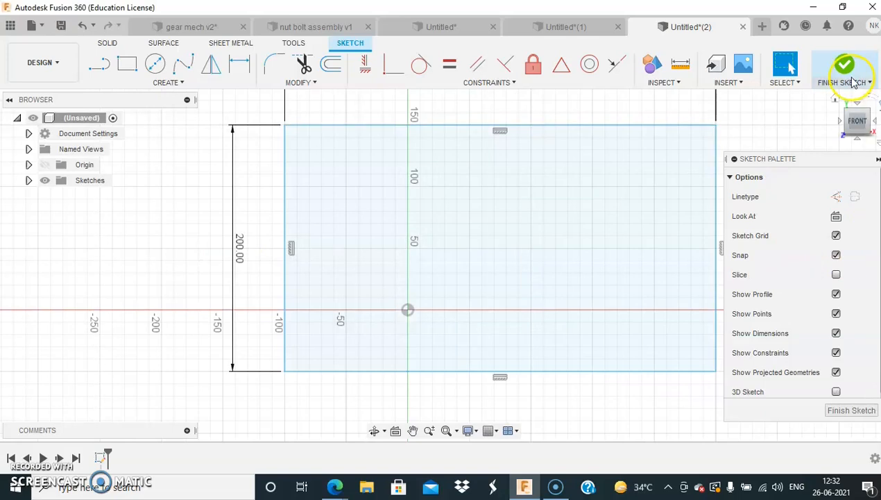
# Extrude the rectangle profile 10 mm as a new body
pyautogui.click(621, 166)
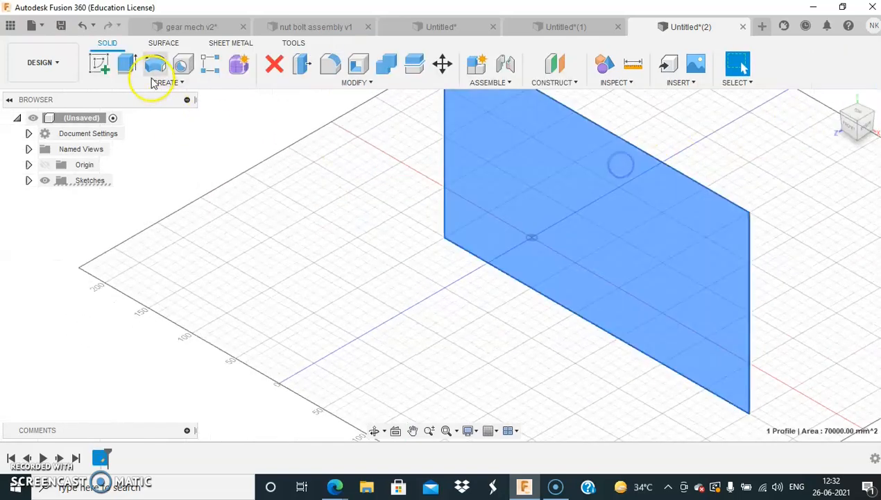
pyautogui.click(127, 67)
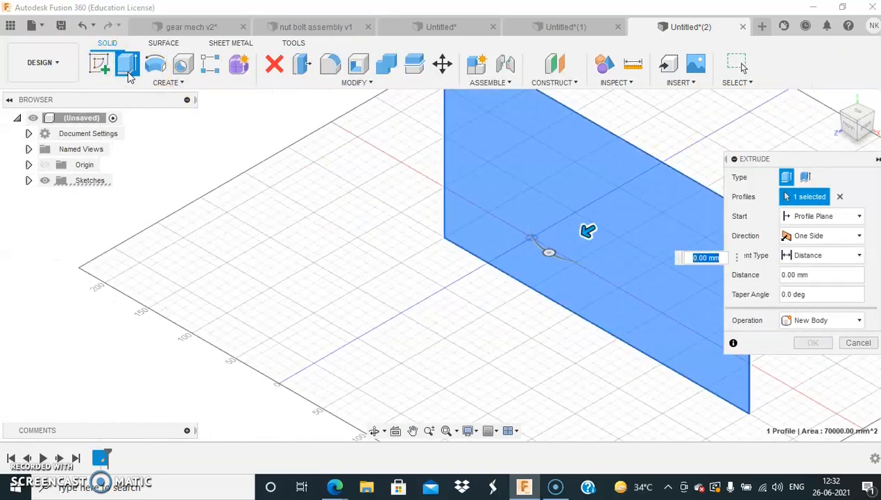
pyautogui.write('10')
pyautogui.press('Return')
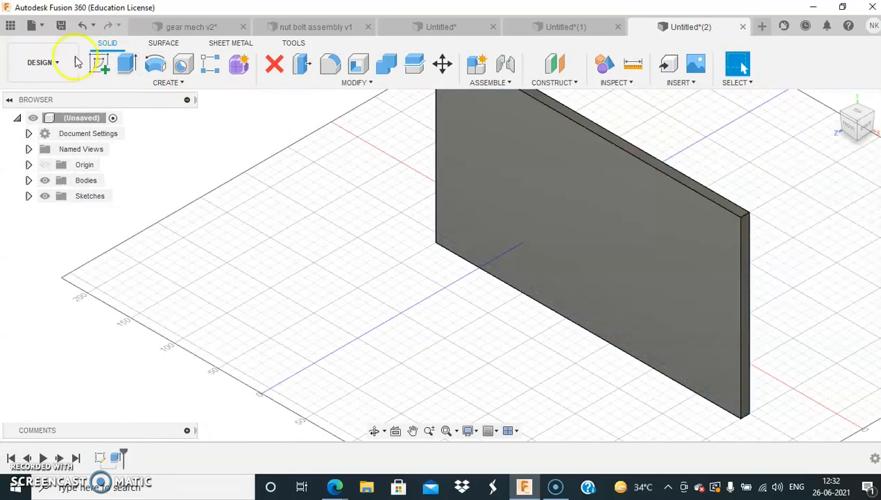
# Start a new sketch on the large front face of the plate
pyautogui.click(497, 171)
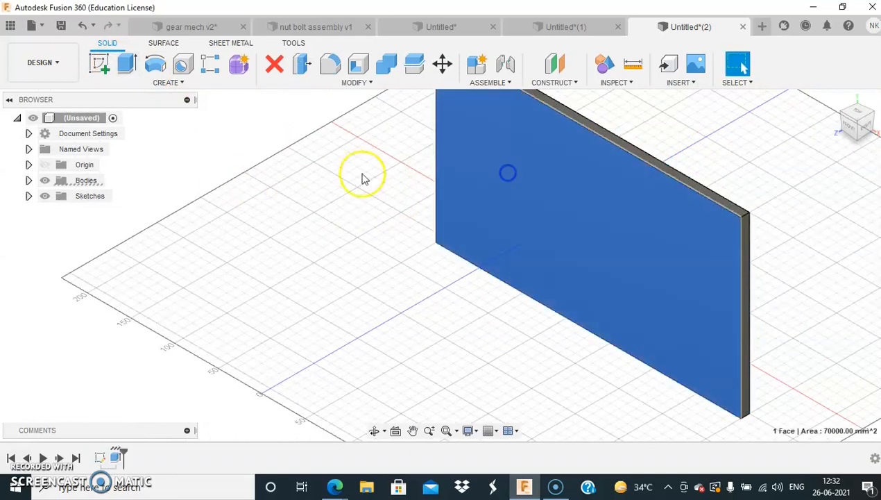
pyautogui.click(101, 69)
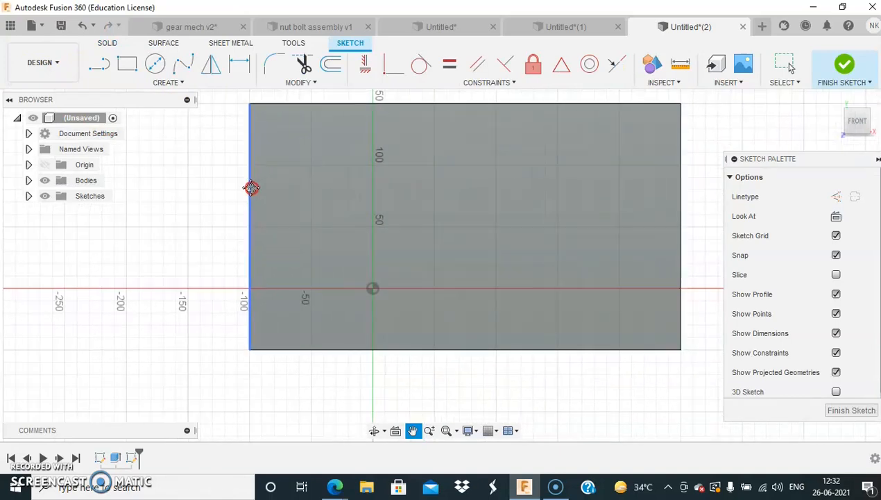
pyautogui.click(251, 187)
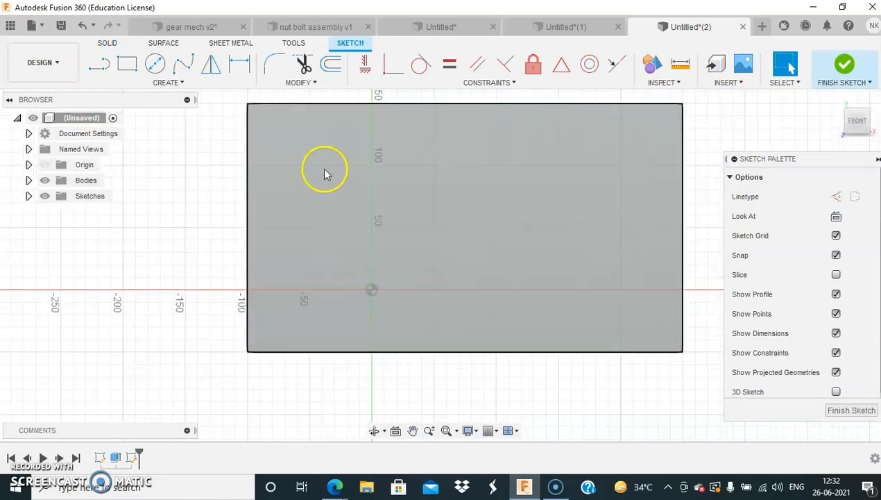
# Sketch a vertical construction line about 220 mm long in the plate's right part, from the upper edge to just below the lower edge
pyautogui.click(100, 64)
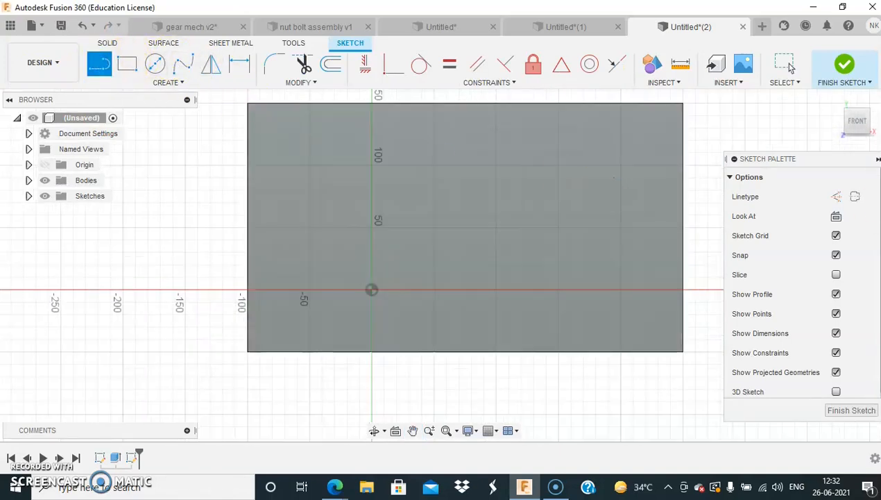
pyautogui.click(836, 198)
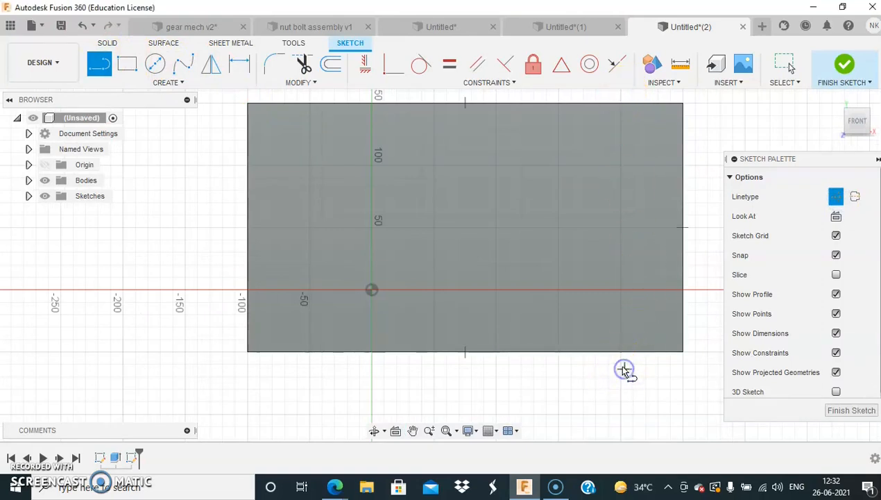
pyautogui.click(624, 370)
pyautogui.press('Escape')
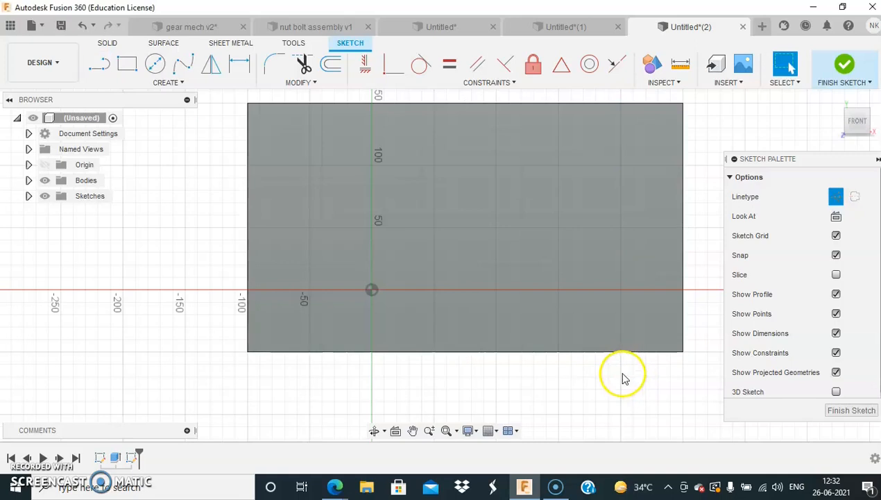
pyautogui.click(99, 63)
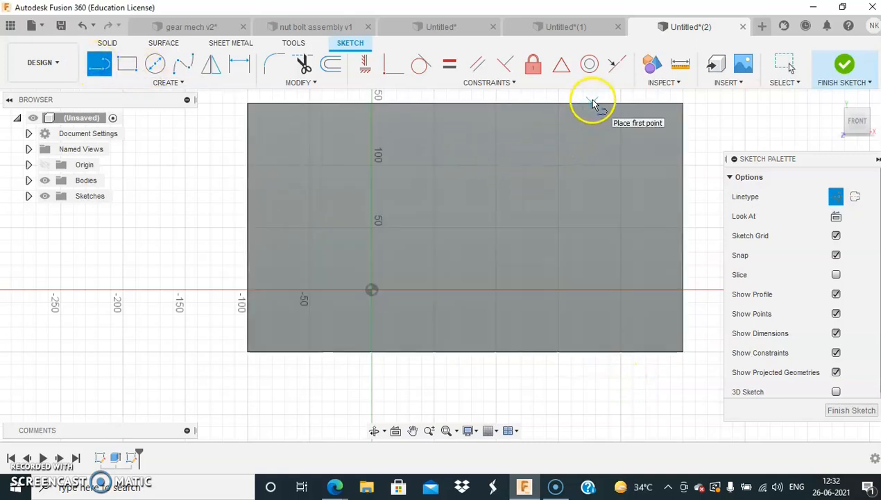
pyautogui.click(593, 105)
pyautogui.click(598, 375)
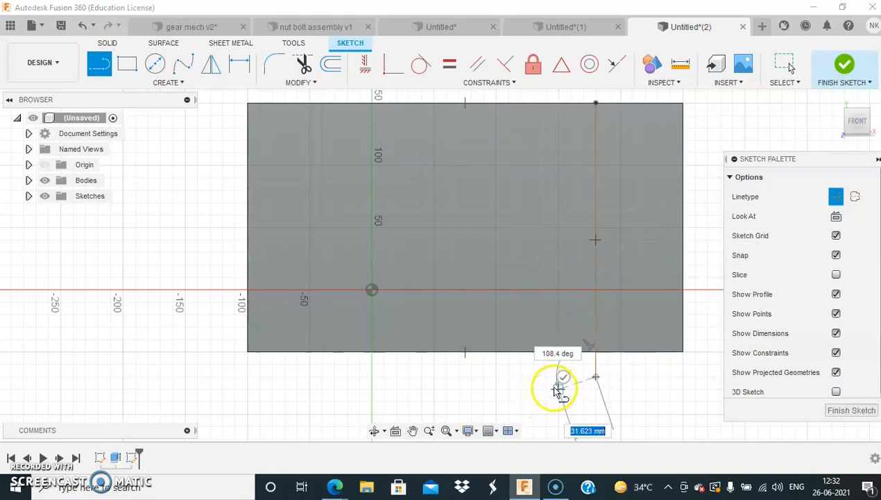
pyautogui.press('Escape')
# Sketch two more vertical construction lines, one near the plate's middle and one near its left side, both extending past the lower edge
pyautogui.click(486, 125)
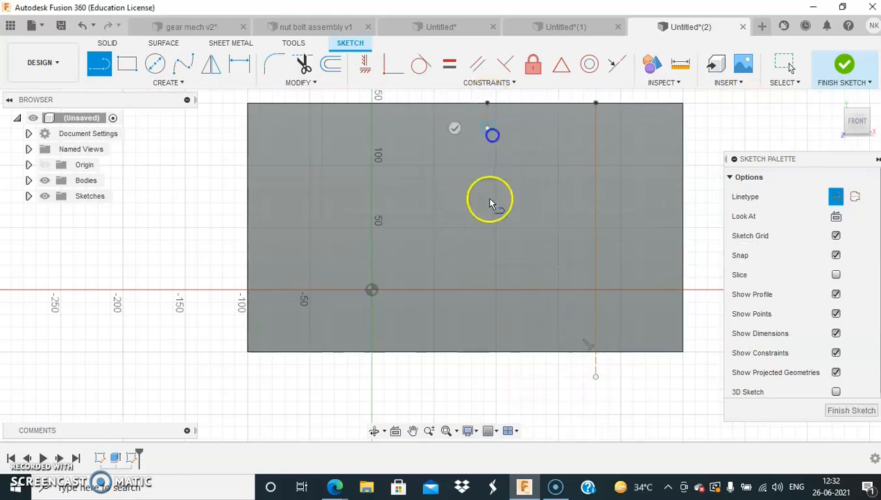
pyautogui.click(487, 374)
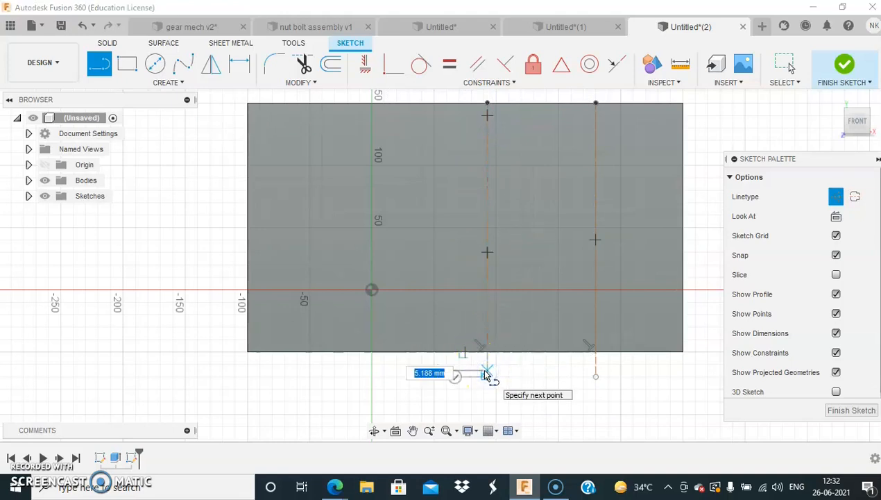
pyautogui.press('Escape')
pyautogui.press('Escape')
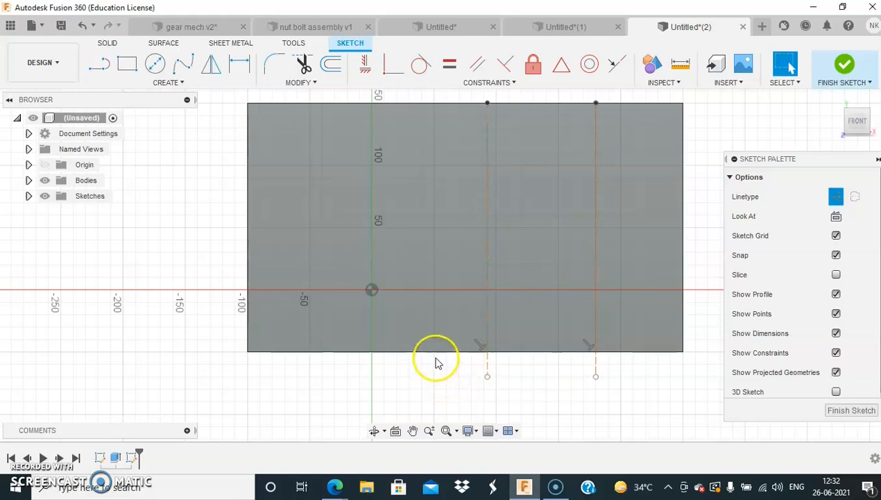
pyautogui.click(103, 66)
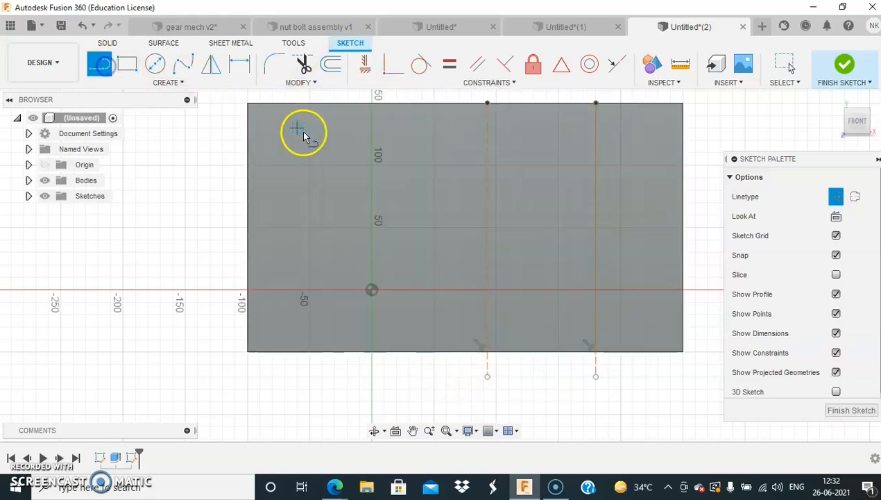
pyautogui.click(323, 103)
pyautogui.click(322, 365)
pyautogui.press('Escape')
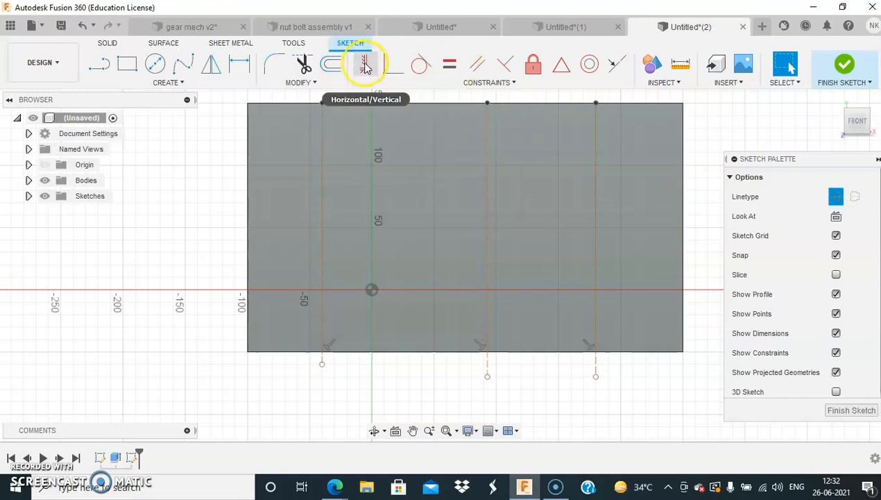
# Try to apply the Horizontal/Vertical constraint to the three vertical construction lines
pyautogui.click(365, 64)
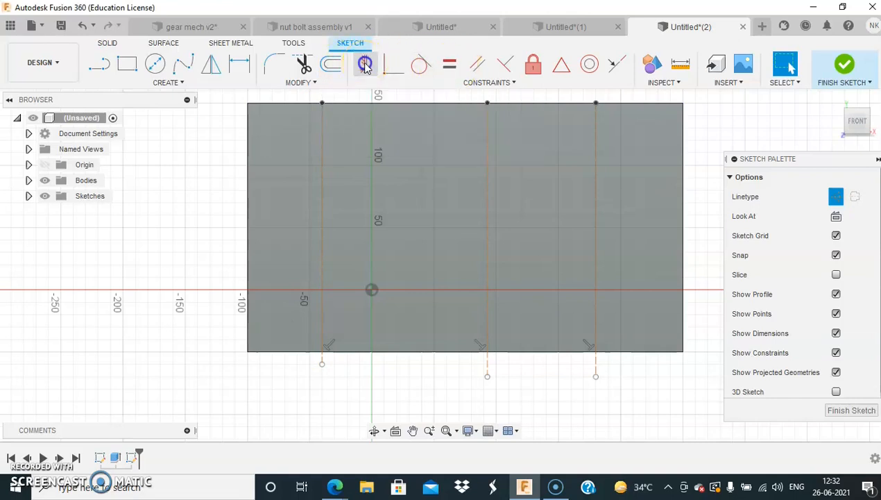
pyautogui.click(324, 150)
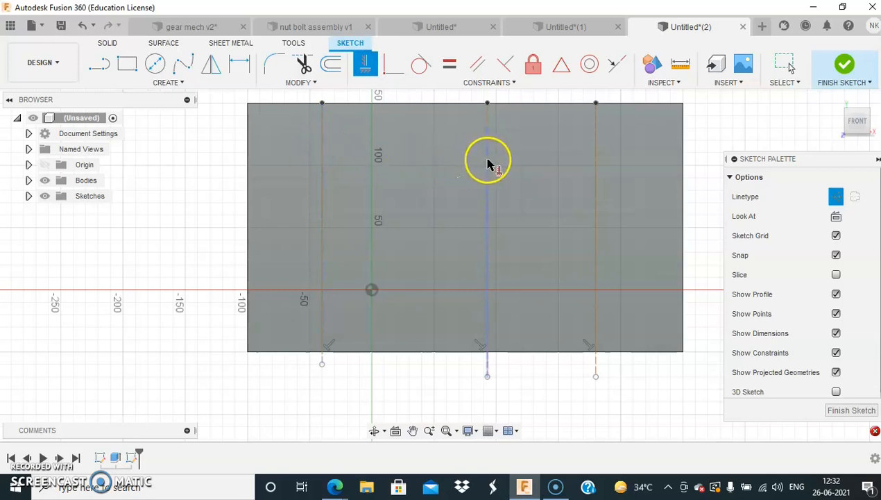
pyautogui.click(488, 161)
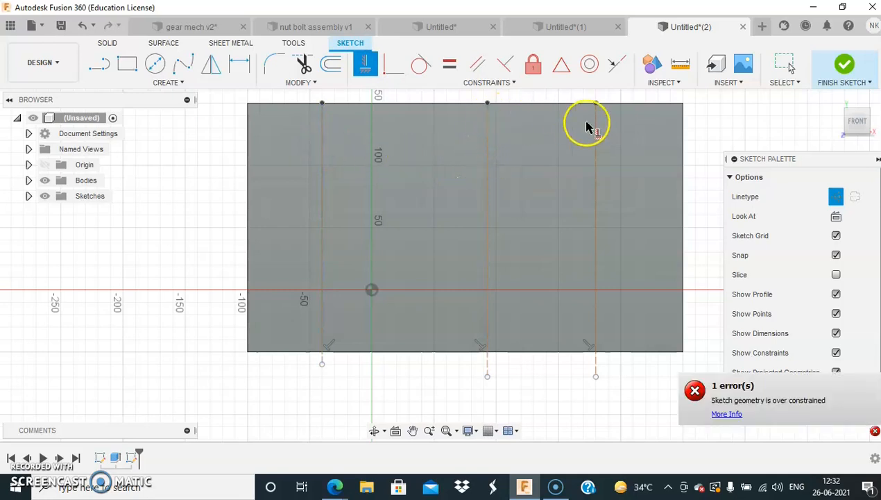
pyautogui.click(600, 142)
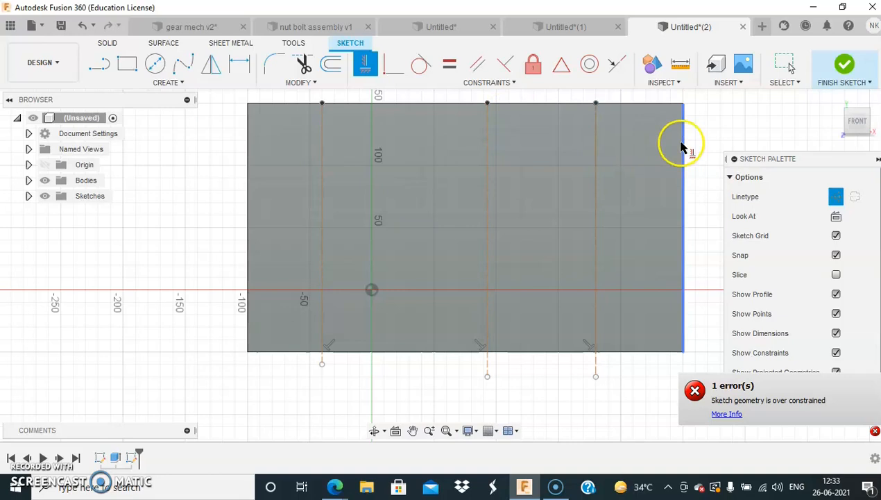
pyautogui.press('Escape')
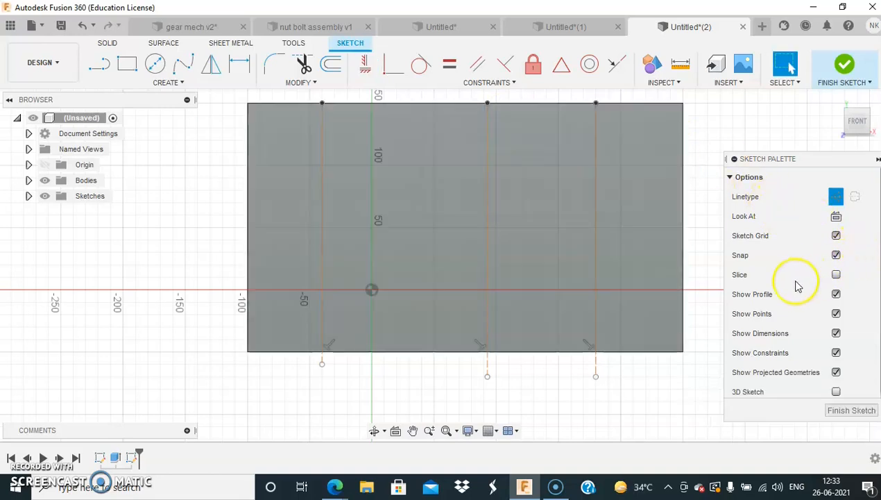
# Sketch a horizontal construction line joining the midpoints of the plate's left and right edges
pyautogui.click(101, 63)
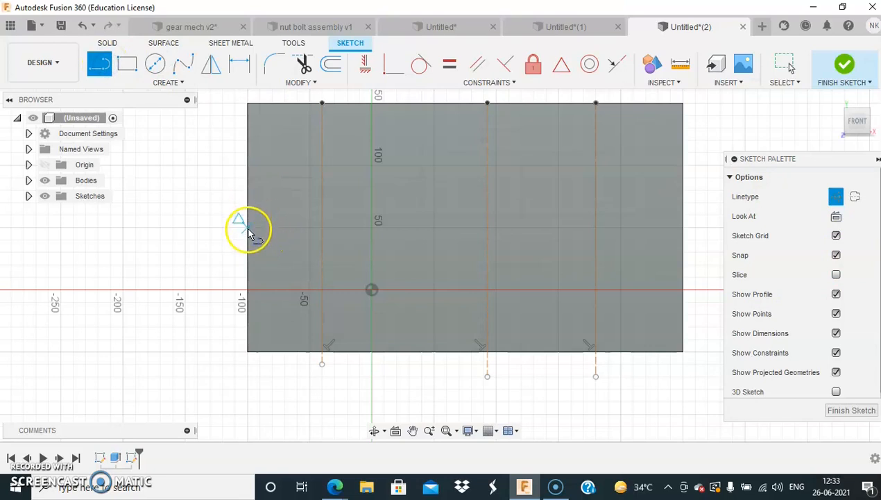
pyautogui.click(248, 228)
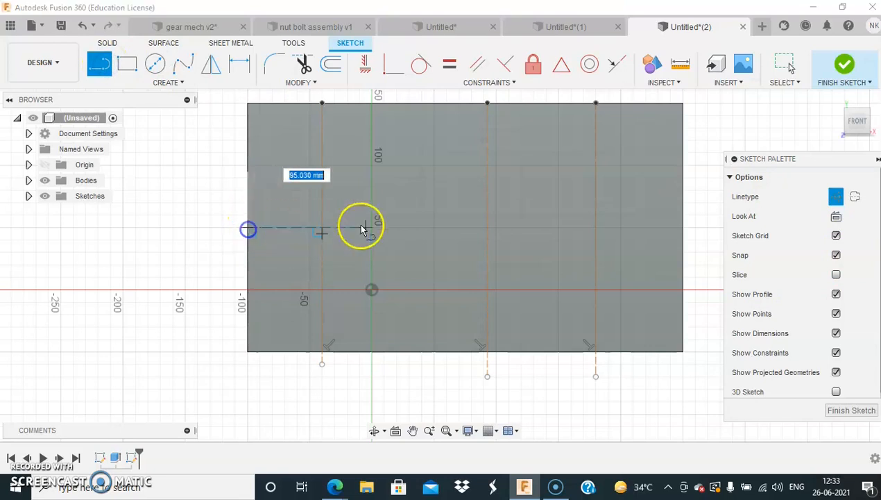
pyautogui.click(685, 227)
pyautogui.press('Escape')
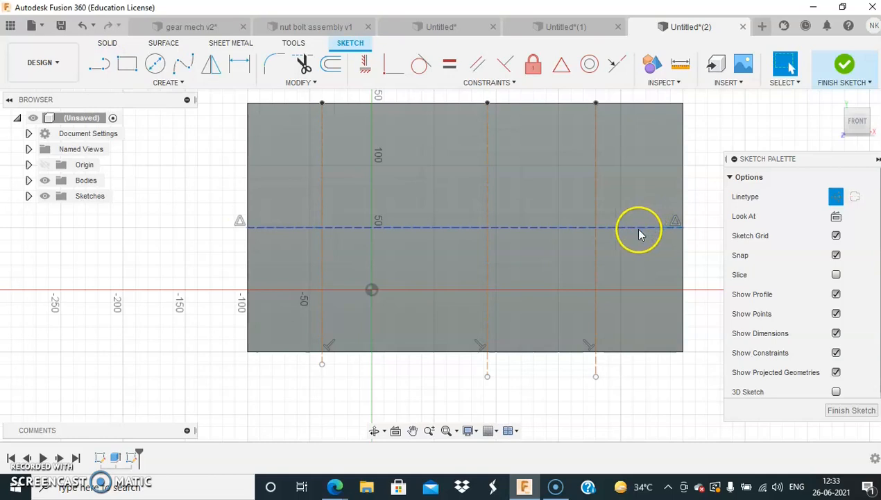
# Dimension the rightmost vertical construction line 100 mm from the plate's right edge
pyautogui.click(238, 64)
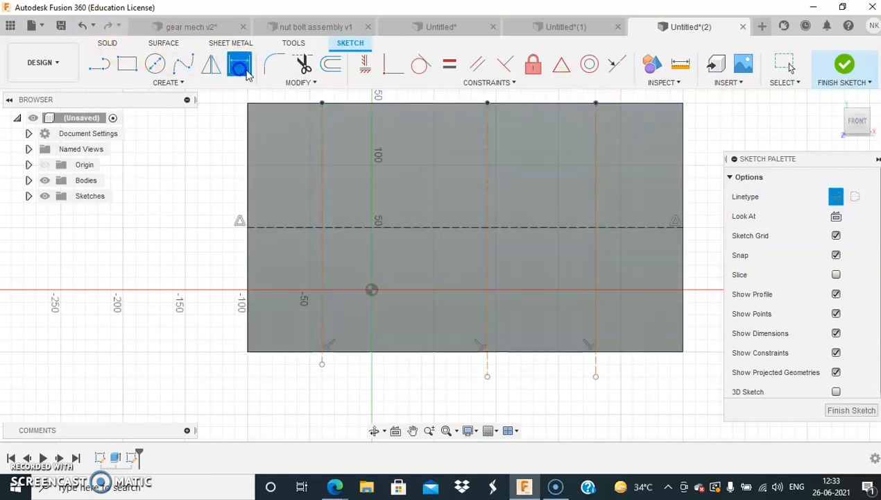
pyautogui.click(596, 127)
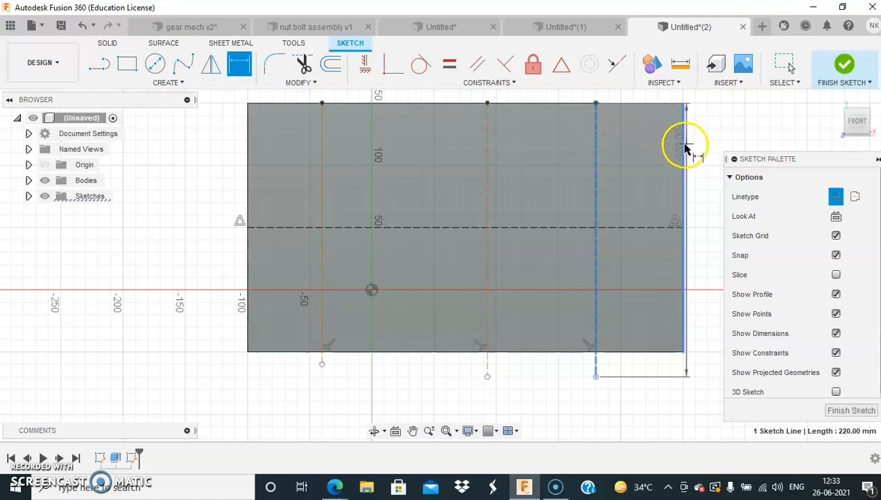
pyautogui.click(684, 148)
pyautogui.click(677, 375)
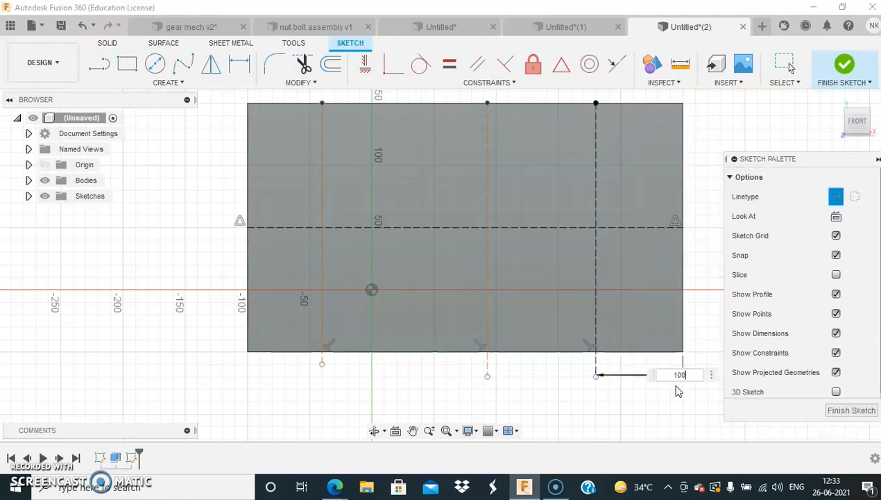
pyautogui.press('Return')
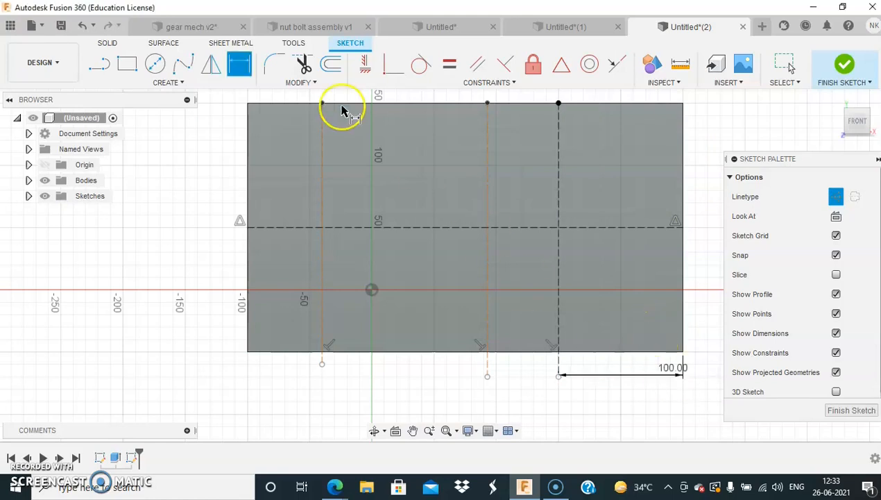
# Dimension the distance between the middle and rightmost vertical construction lines as 150 mm
pyautogui.click(487, 310)
pyautogui.click(555, 308)
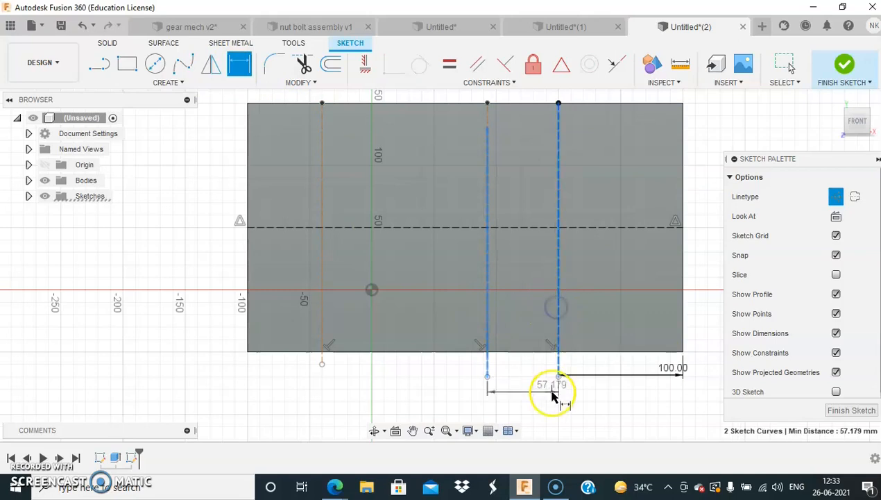
pyautogui.click(553, 381)
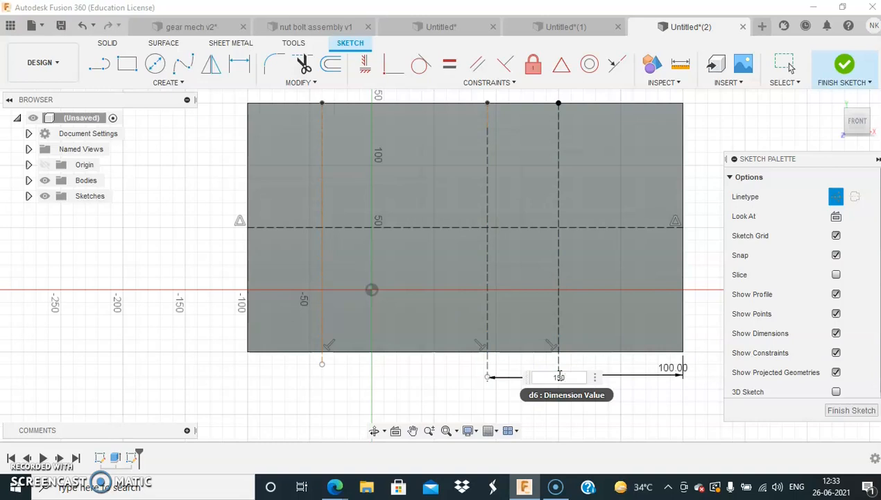
pyautogui.press('Return')
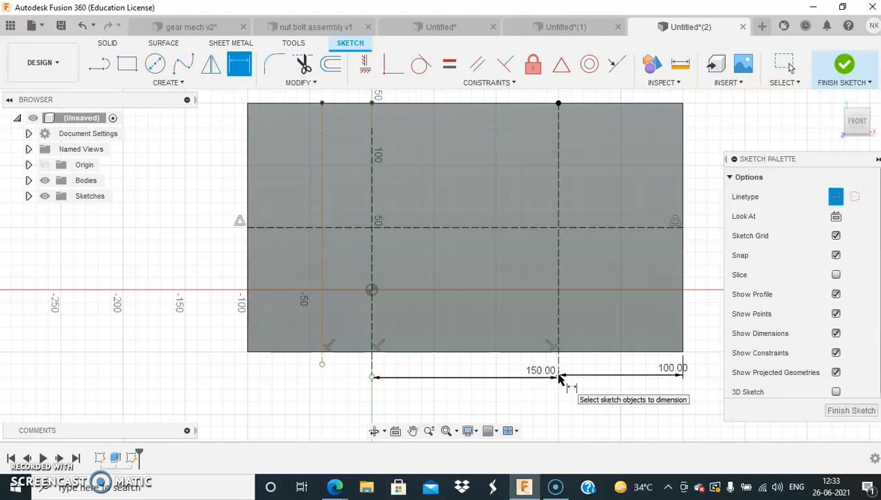
# Dimension the distance between the leftmost and middle vertical construction lines as 75 mm
pyautogui.click(322, 317)
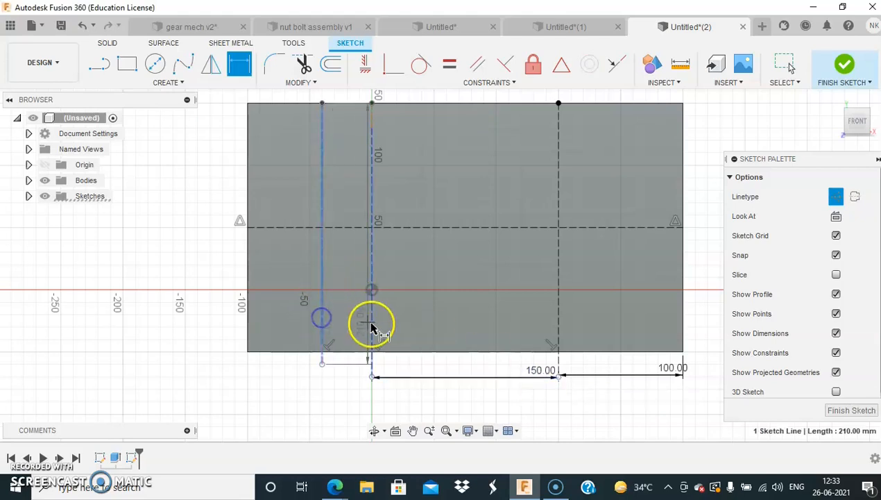
pyautogui.click(372, 325)
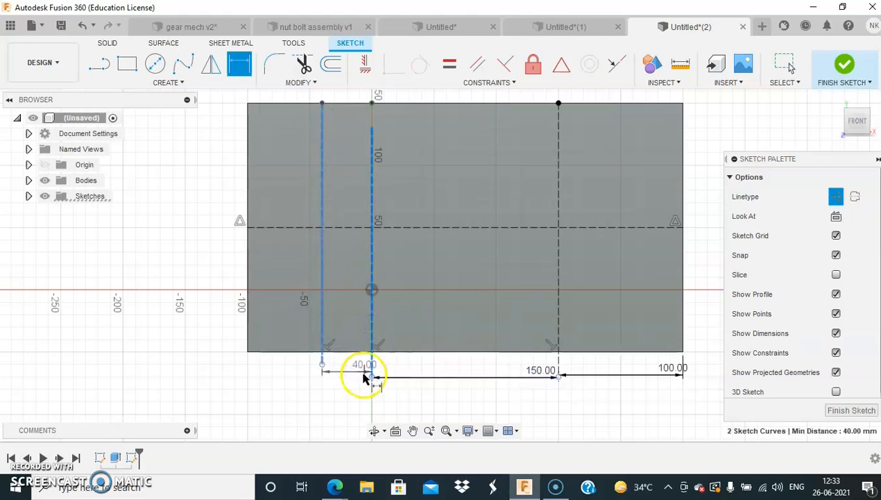
pyautogui.click(363, 376)
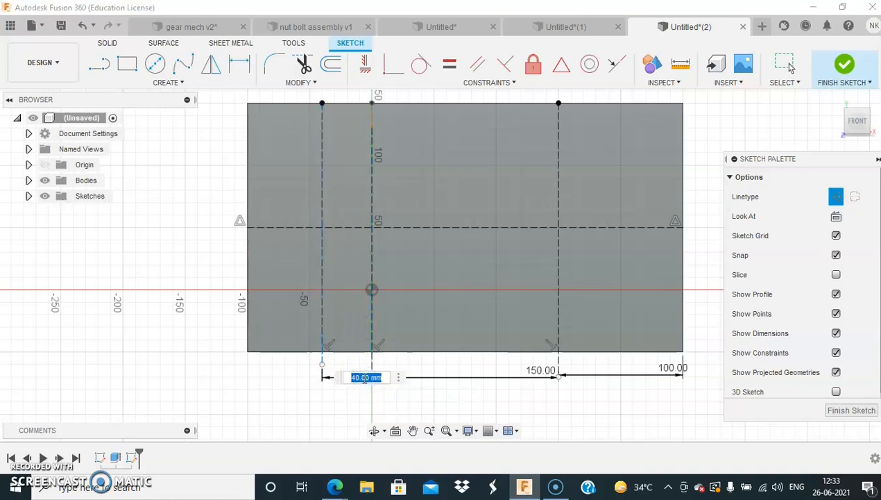
pyautogui.write('75')
pyautogui.press('Return')
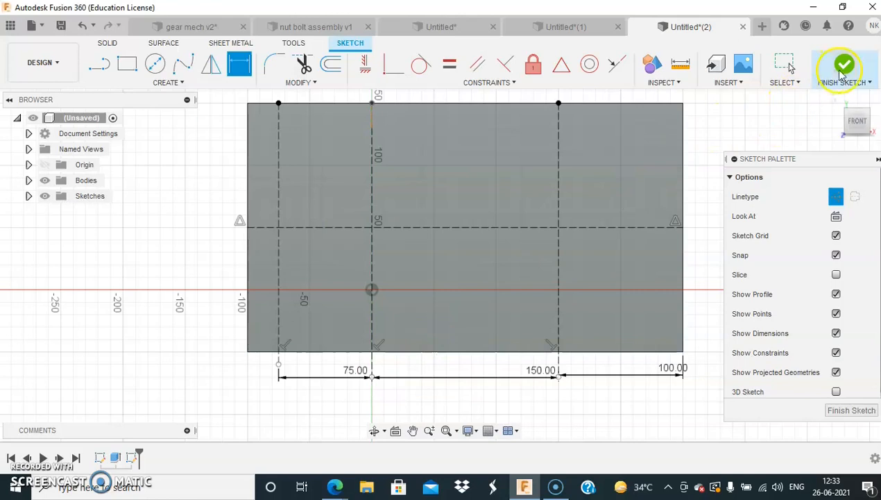
# Switch off construction linetype and sketch a 20 mm diameter circle where the rightmost vertical and horizontal construction lines cross
pyautogui.click(157, 68)
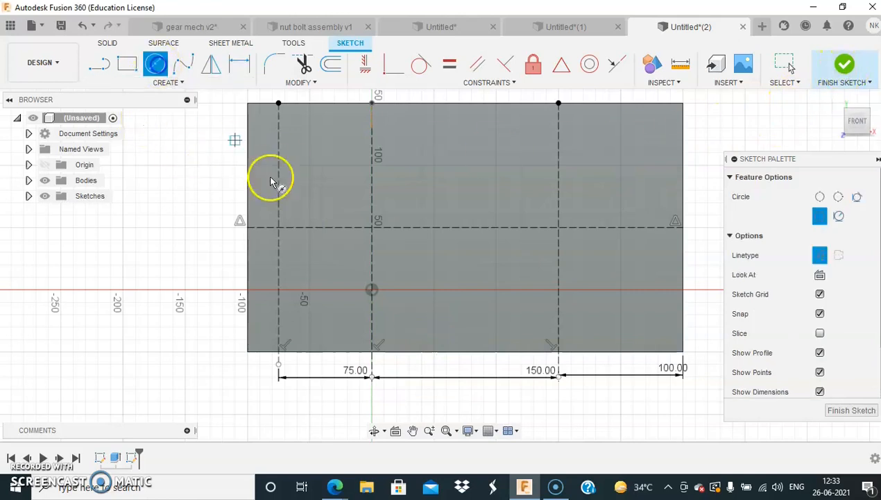
pyautogui.click(819, 254)
pyautogui.click(559, 227)
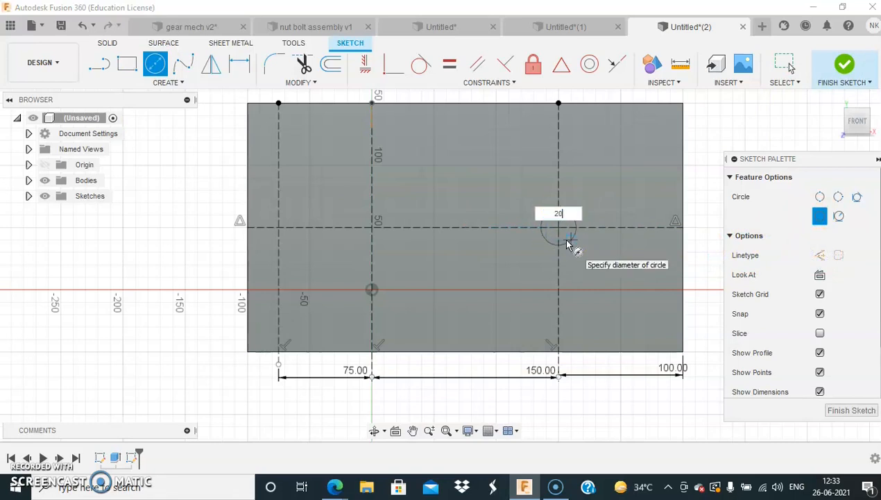
pyautogui.write('20')
pyautogui.press('Return')
pyautogui.press('Escape')
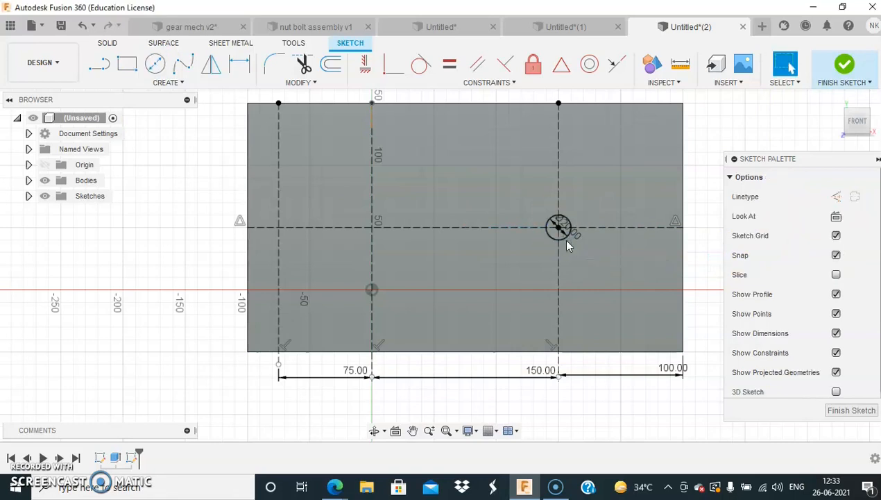
# Sketch a 20 mm diameter circle where the middle vertical construction line crosses the horizontal one
pyautogui.click(165, 72)
pyautogui.click(372, 227)
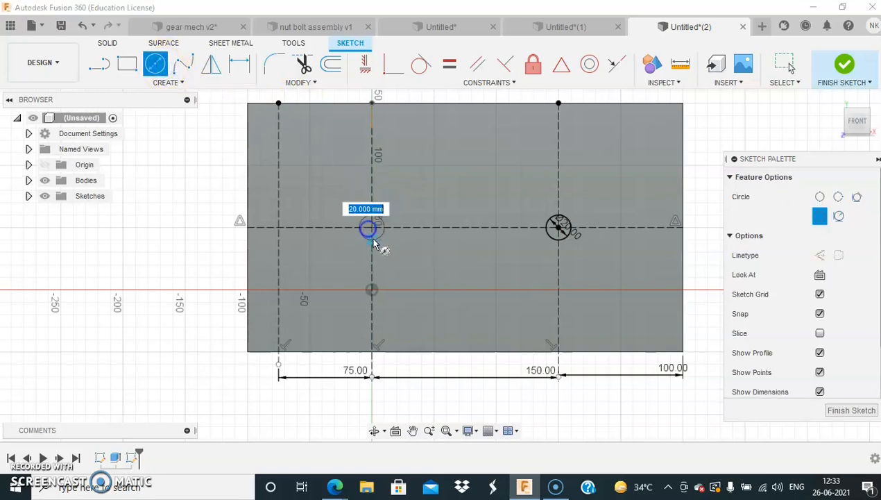
pyautogui.write('20')
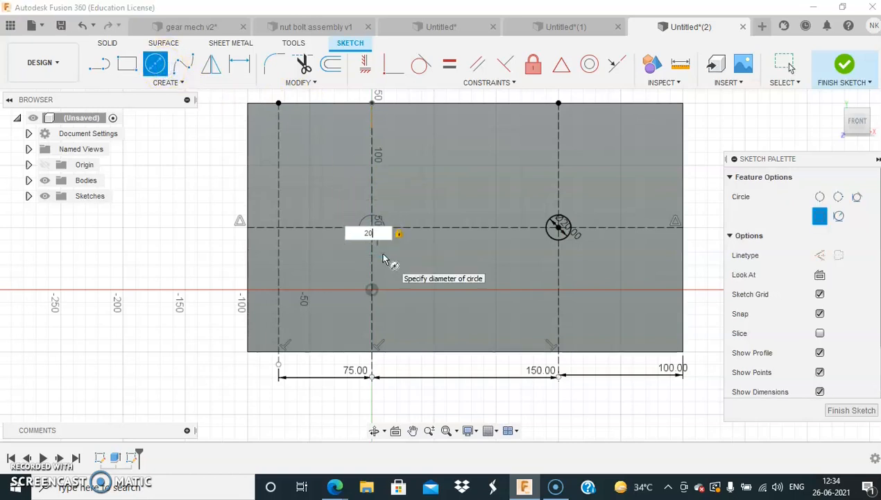
pyautogui.press('Return')
pyautogui.press('Escape')
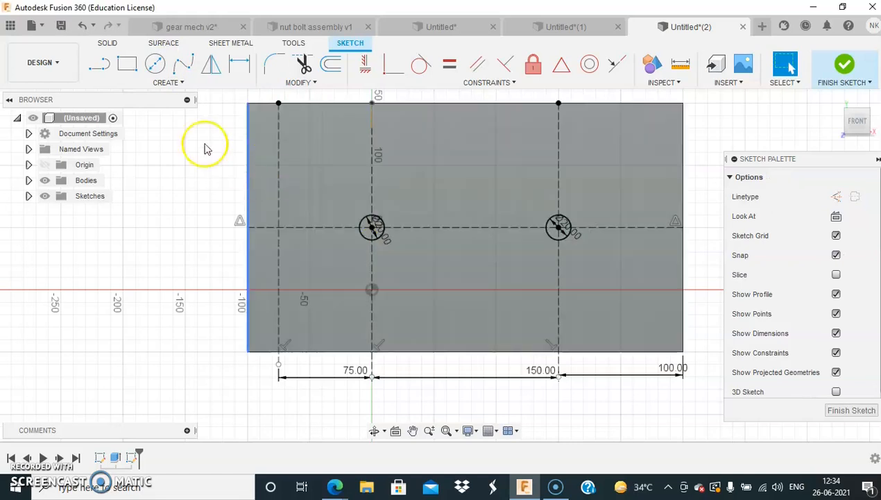
# Sketch a 10 mm diameter circle where the leftmost vertical and horizontal construction lines cross, and finish the sketch
pyautogui.click(155, 63)
pyautogui.click(279, 227)
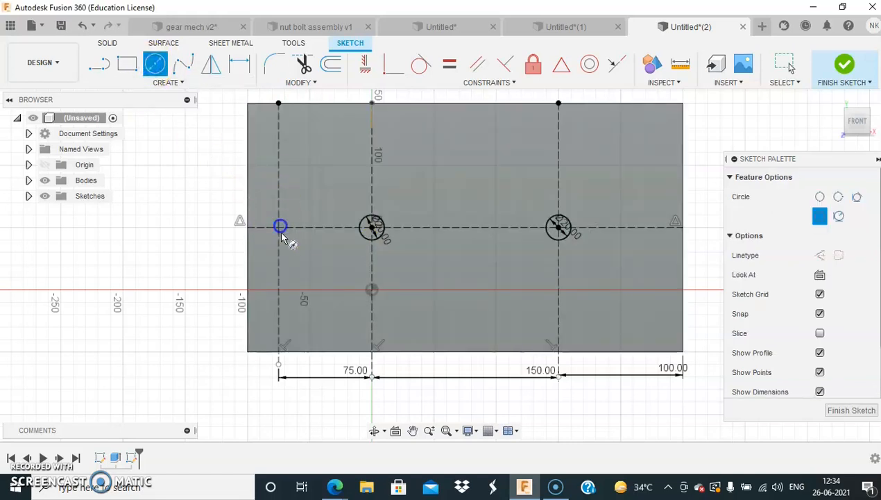
pyautogui.write('10')
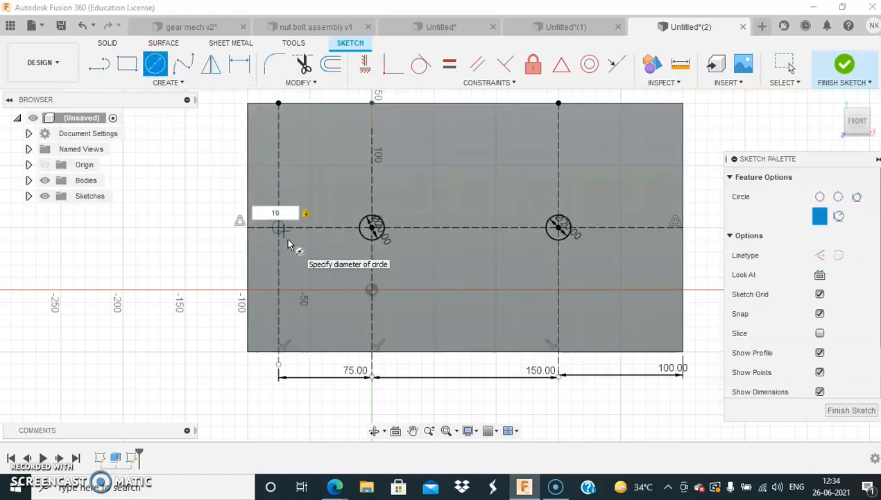
pyautogui.press('Return')
pyautogui.press('Escape')
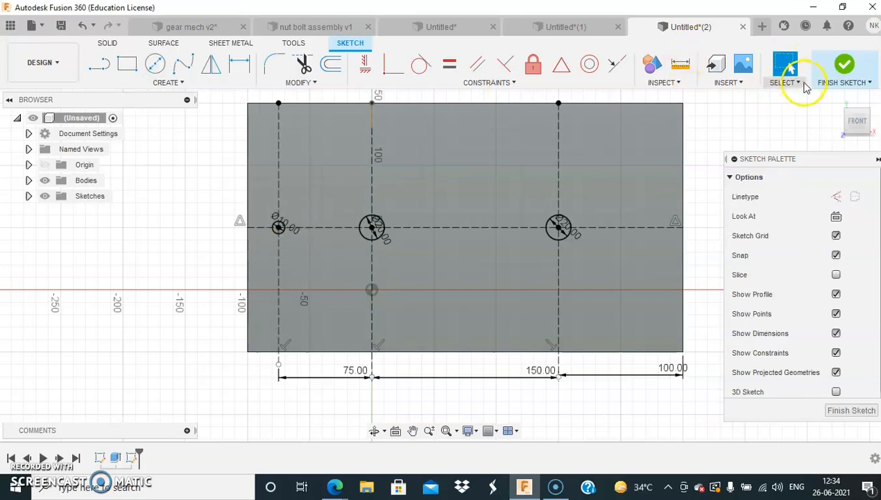
pyautogui.click(843, 64)
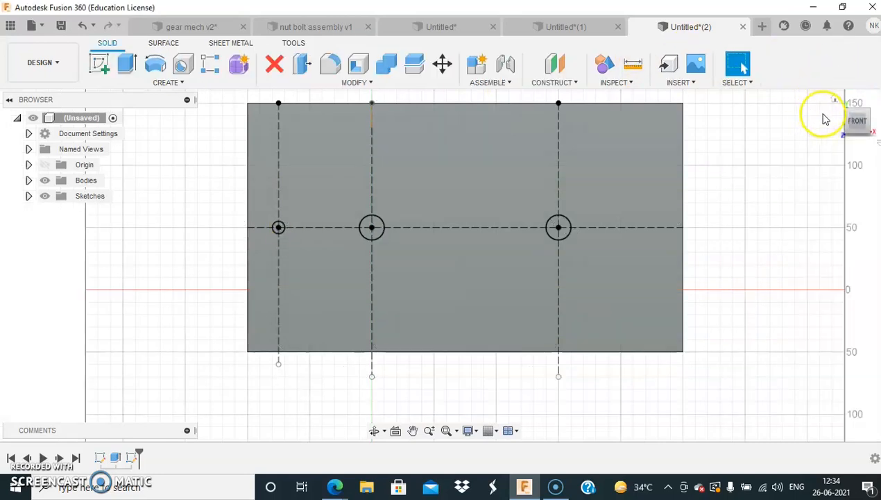
# Extrude the three circles 15 mm outward from the plate's front face as pins
pyautogui.click(839, 100)
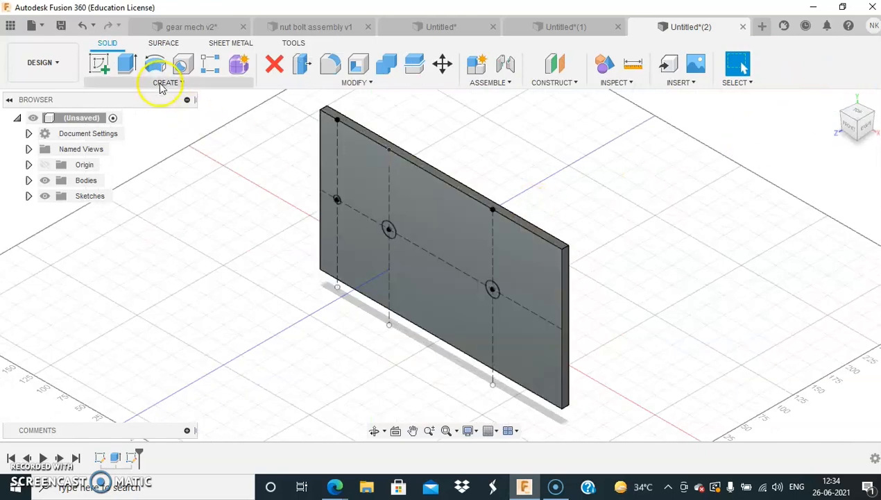
pyautogui.click(126, 64)
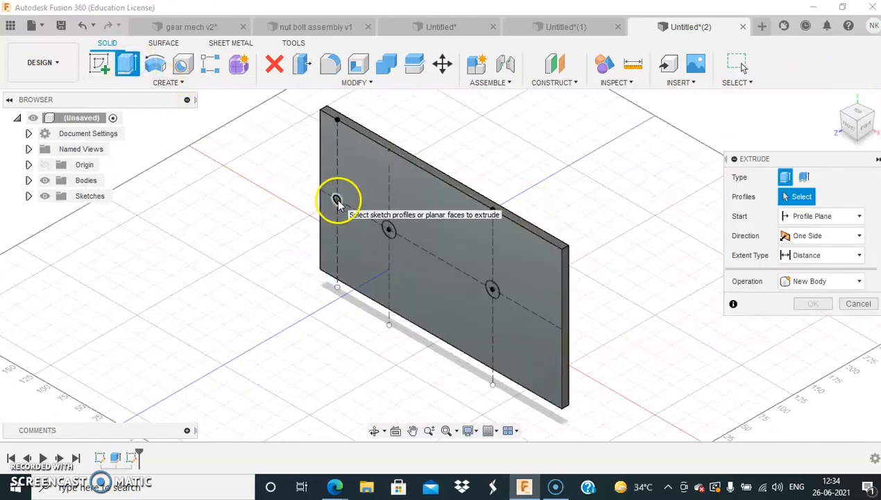
pyautogui.click(389, 229)
pyautogui.click(389, 230)
pyautogui.click(492, 288)
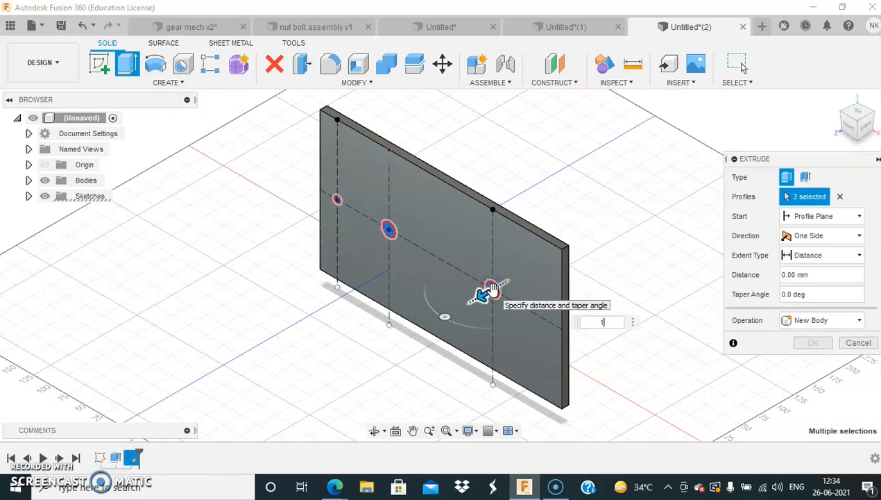
pyautogui.write('15')
pyautogui.press('Return')
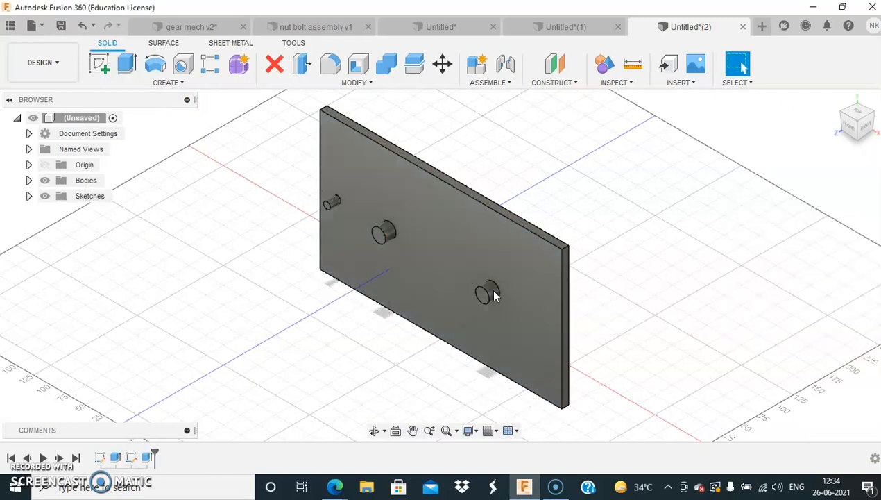
# Create a metric spur gear with module 10, 20 teeth, 15 mm thickness and a 20 mm hole
pyautogui.click(183, 83)
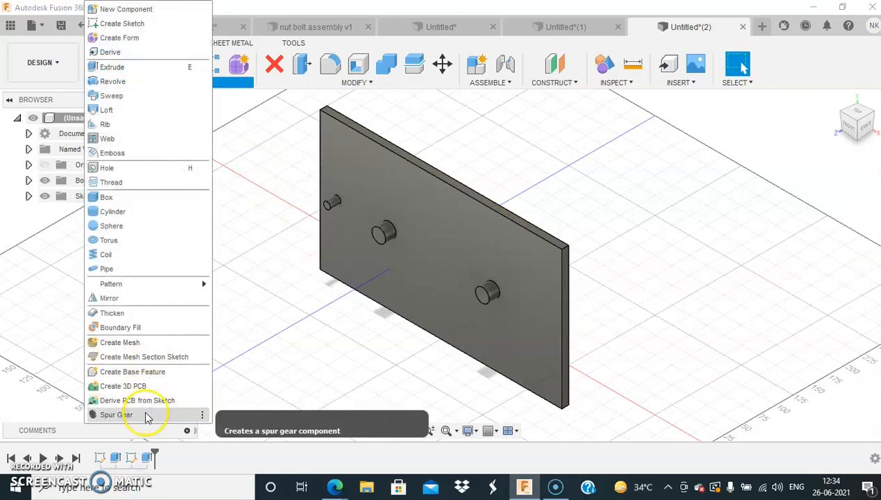
pyautogui.click(116, 414)
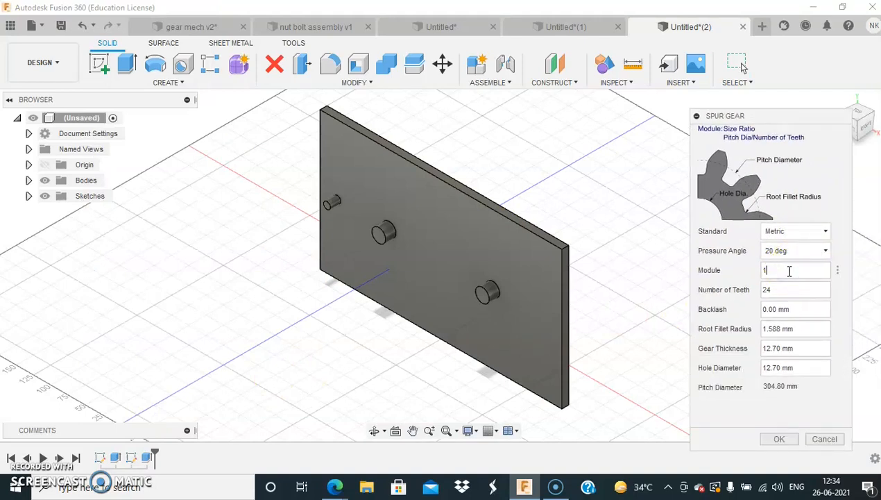
pyautogui.press('BackSpace')
pyautogui.write('10')
pyautogui.press('Tab')
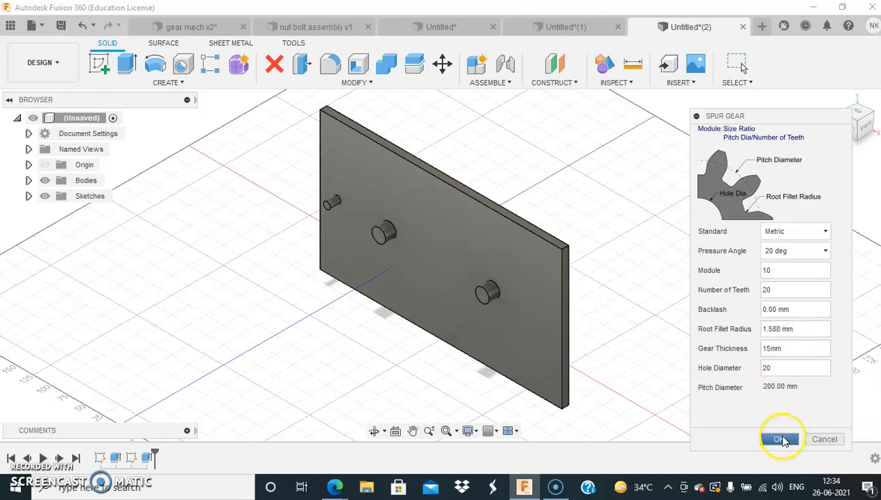
pyautogui.click(780, 438)
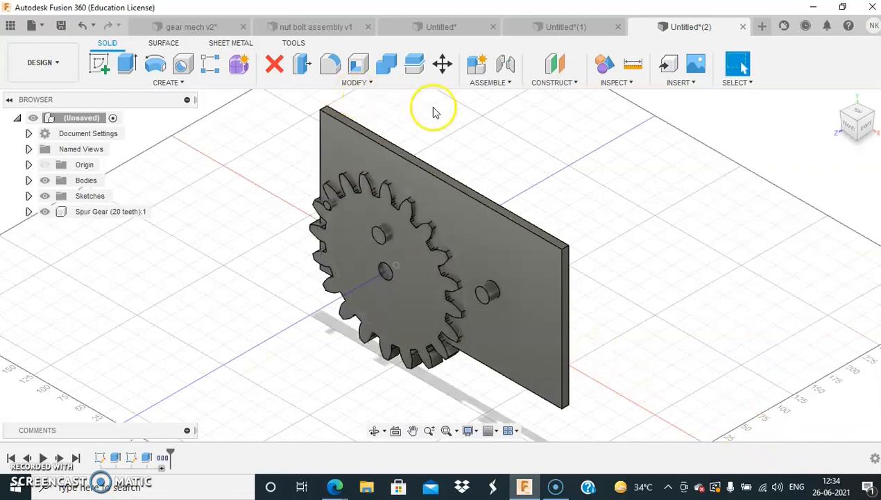
# Align the centre of the 20-tooth gear with the centre of the rightmost pin
pyautogui.click(365, 85)
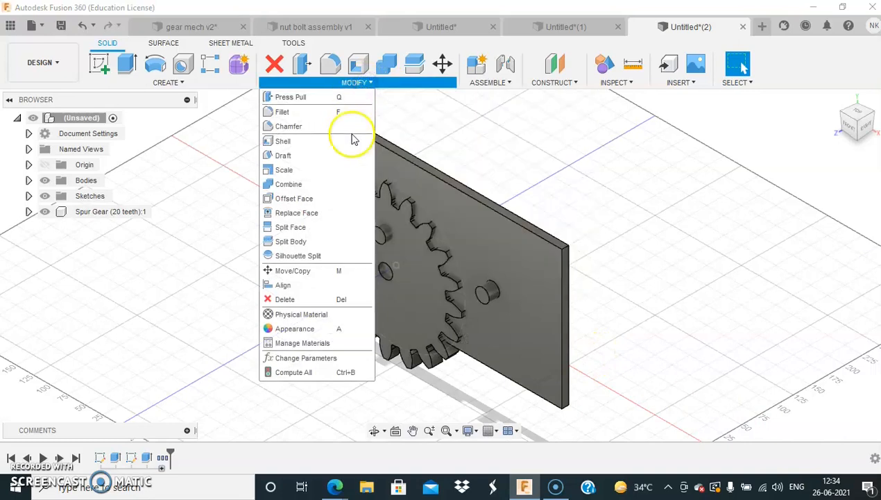
pyautogui.click(321, 288)
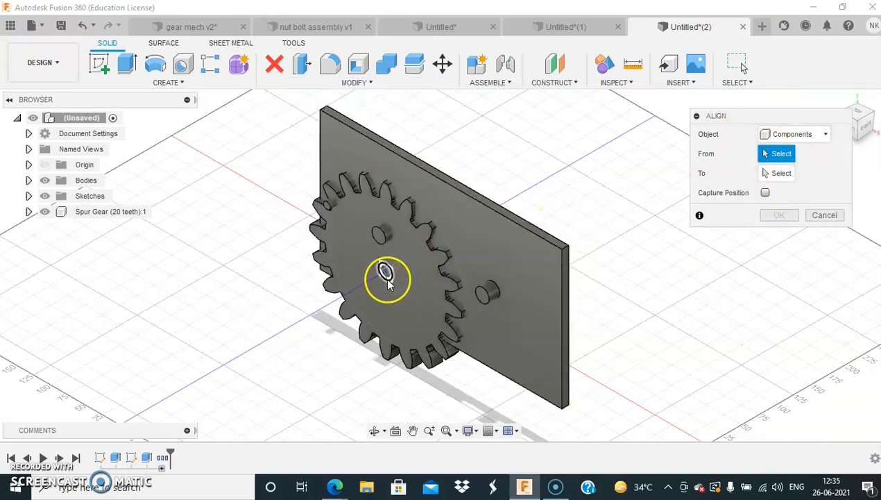
pyautogui.moveTo(807, 123); pyautogui.dragTo(724, 126)
pyautogui.click(853, 132)
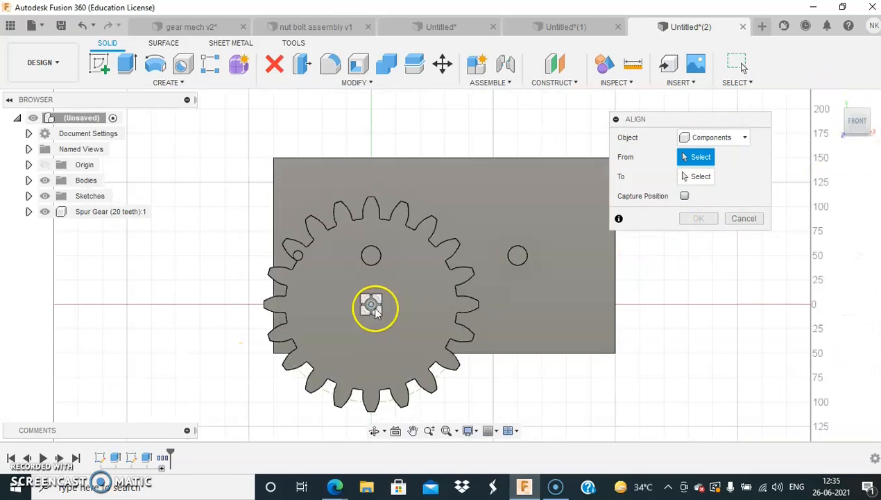
pyautogui.click(371, 304)
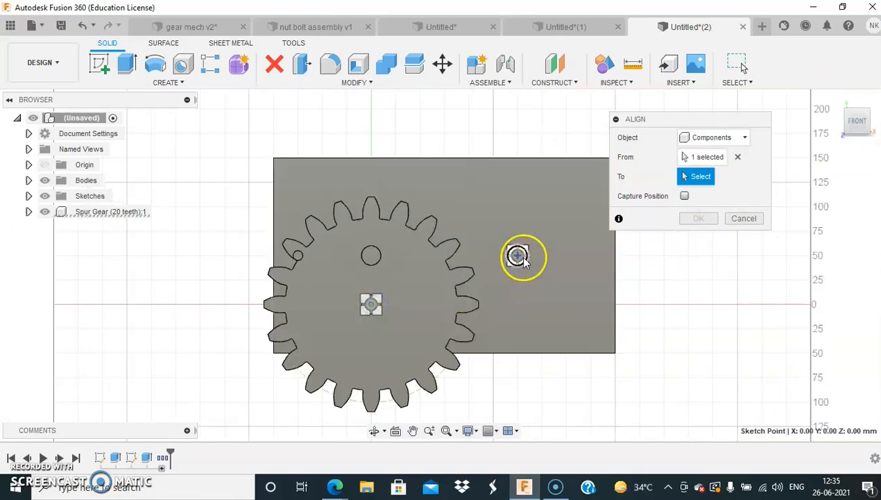
pyautogui.click(517, 255)
pyautogui.click(698, 258)
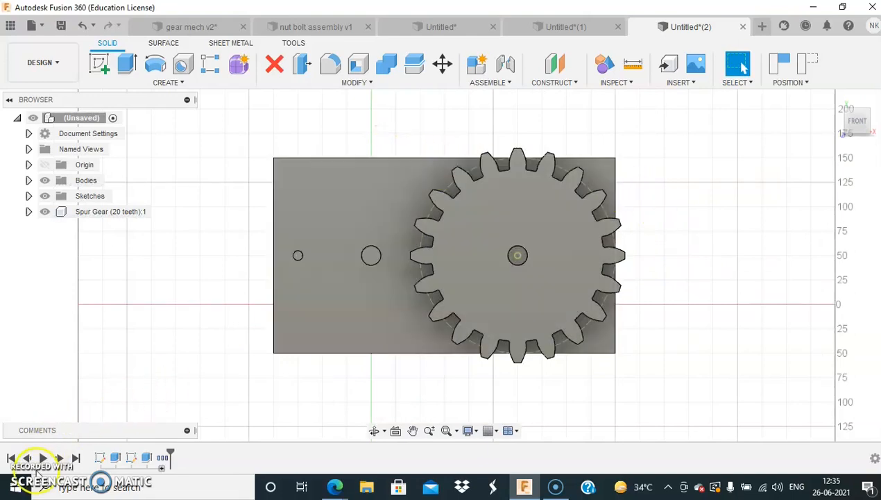
# Create a second module 10 spur gear with 10 teeth, 15 mm thickness and a 20 mm hole
pyautogui.click(182, 82)
pyautogui.click(147, 414)
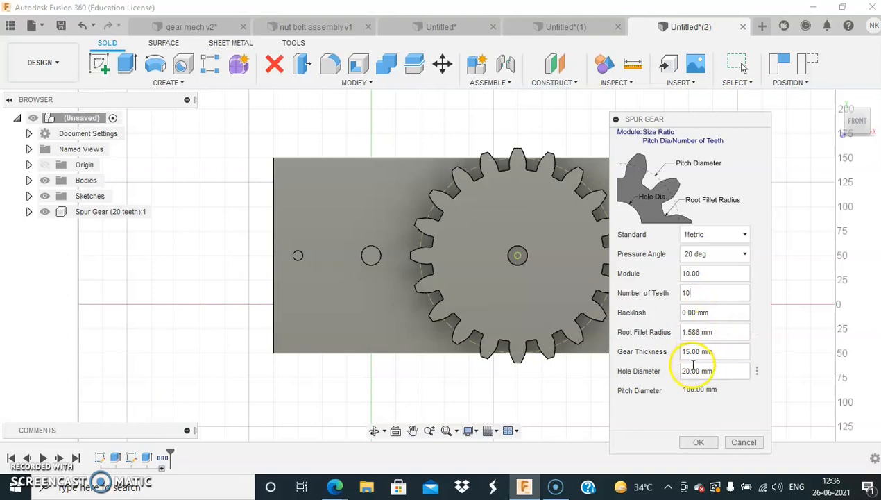
pyautogui.click(697, 441)
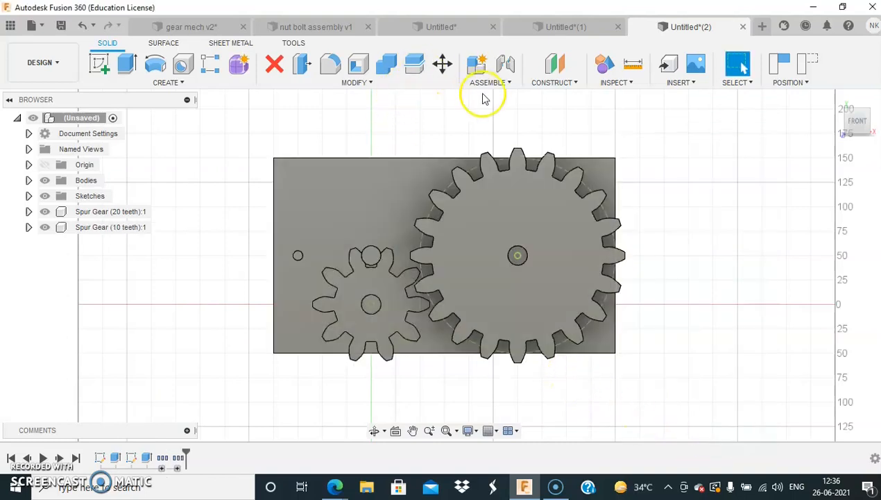
# Align the centre of the 10-tooth gear with the centre of the middle pin
pyautogui.click(372, 84)
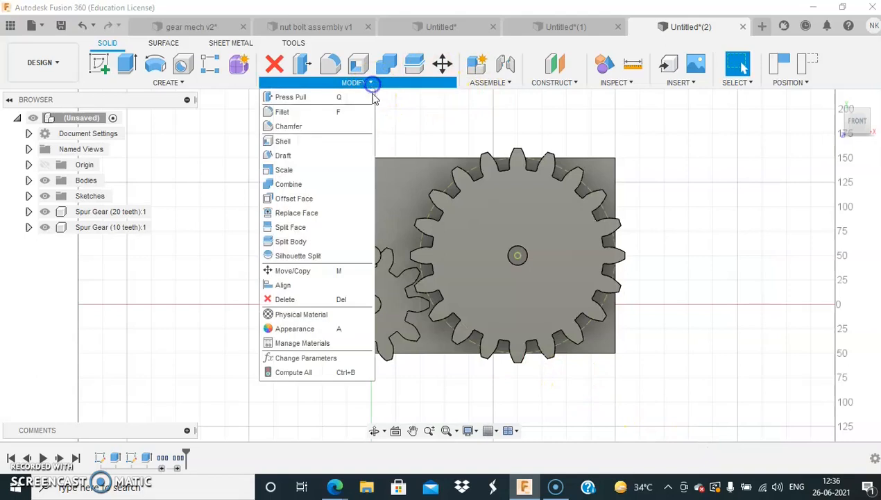
pyautogui.click(324, 284)
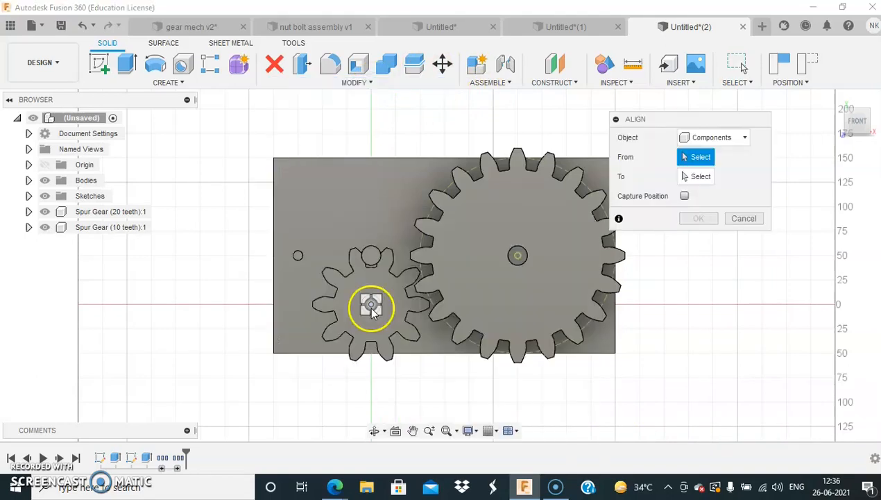
pyautogui.click(371, 305)
pyautogui.click(371, 255)
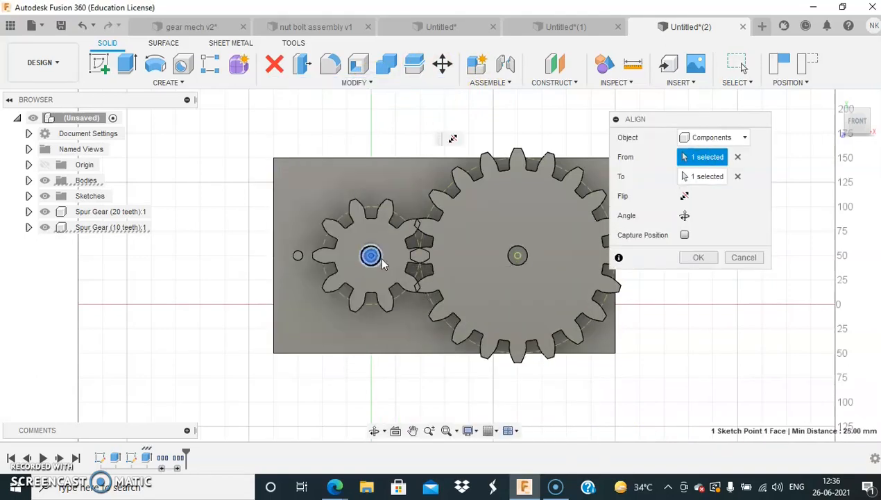
pyautogui.click(698, 258)
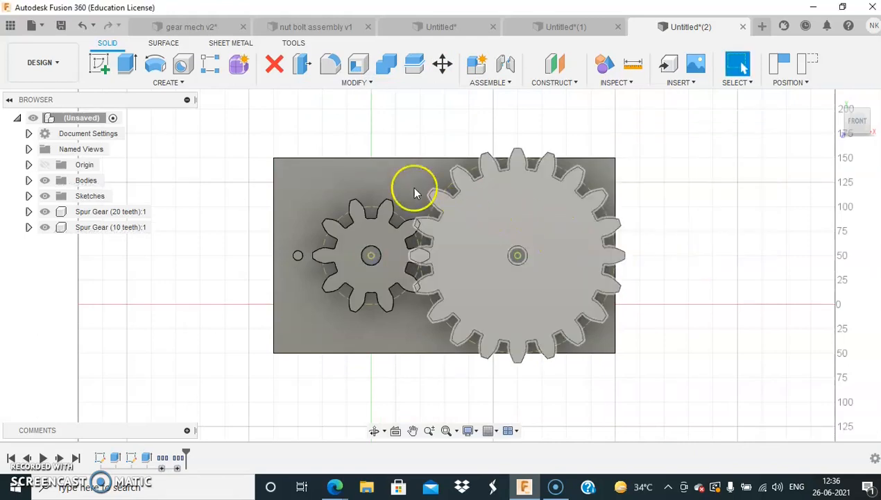
# Create a third module 10 spur gear with 5 teeth, 15 mm thickness and a 10 mm hole
pyautogui.click(186, 84)
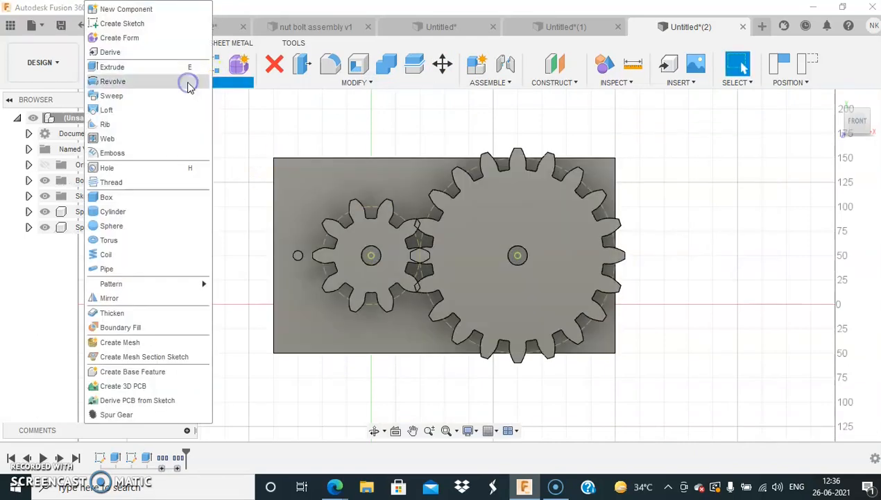
pyautogui.click(156, 414)
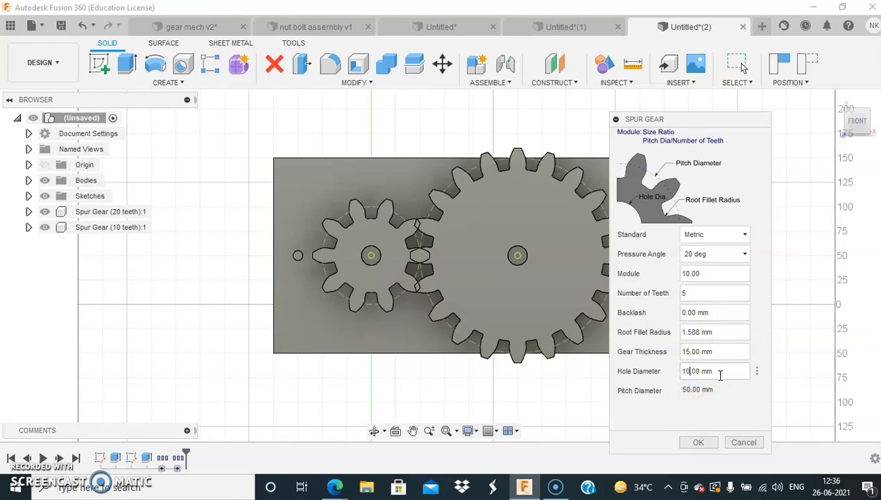
pyautogui.click(696, 442)
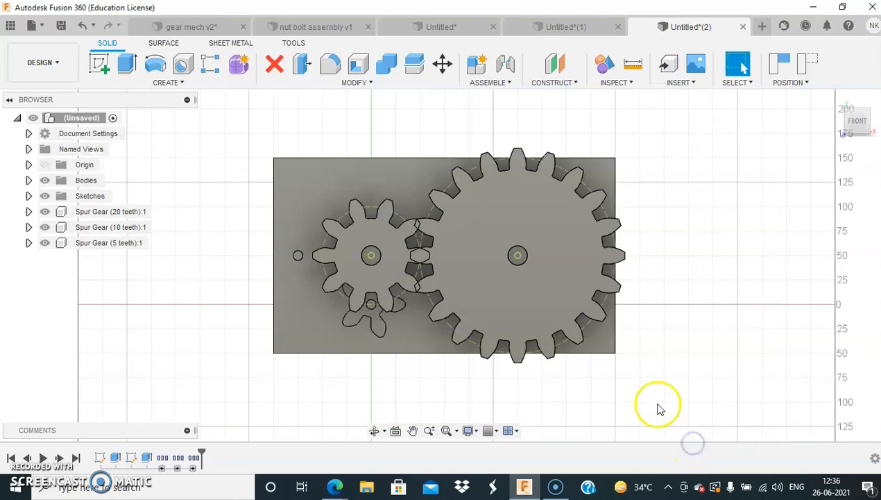
# Align the centre of the 5-tooth gear with the centre of the leftmost pin
pyautogui.click(367, 84)
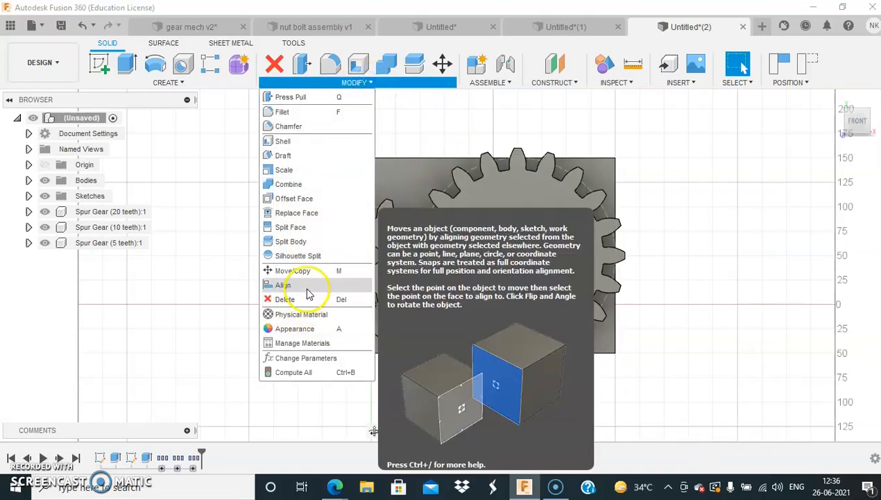
pyautogui.click(288, 284)
pyautogui.click(372, 303)
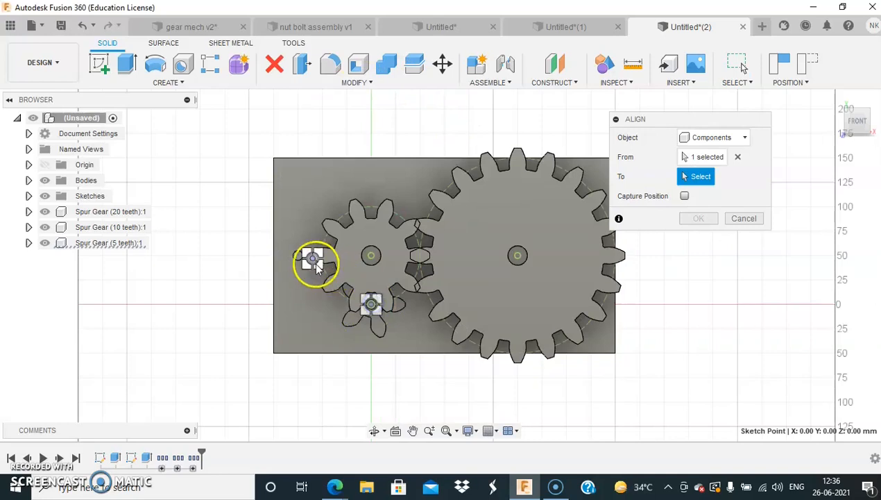
pyautogui.click(299, 256)
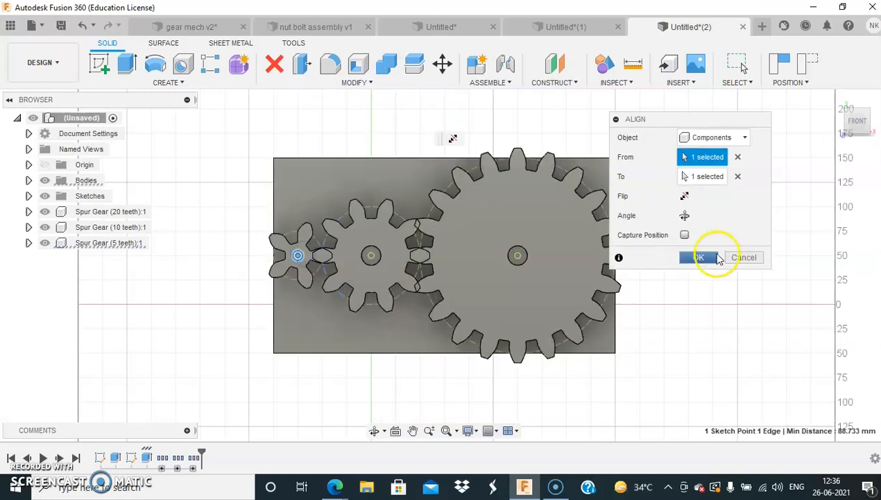
pyautogui.click(704, 256)
# Rotate the 20-tooth gear body by -9 degrees about the Z axis so its teeth mesh with the 10-tooth gear
pyautogui.click(443, 64)
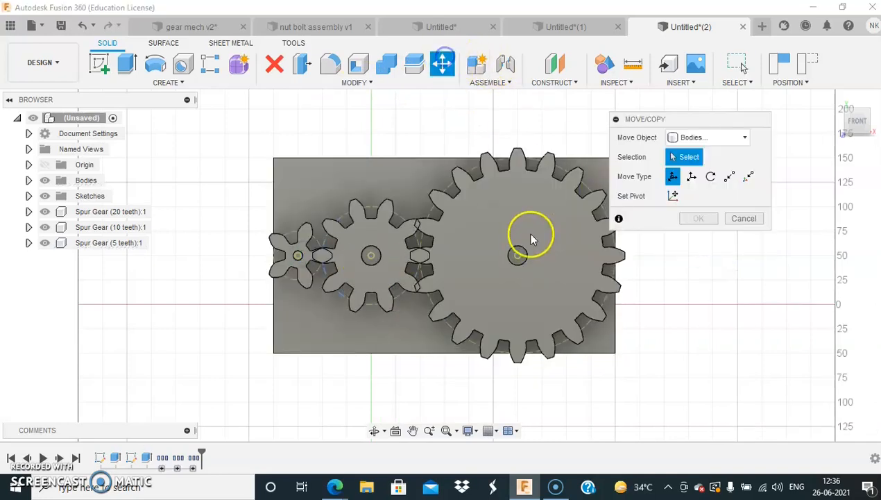
pyautogui.click(522, 258)
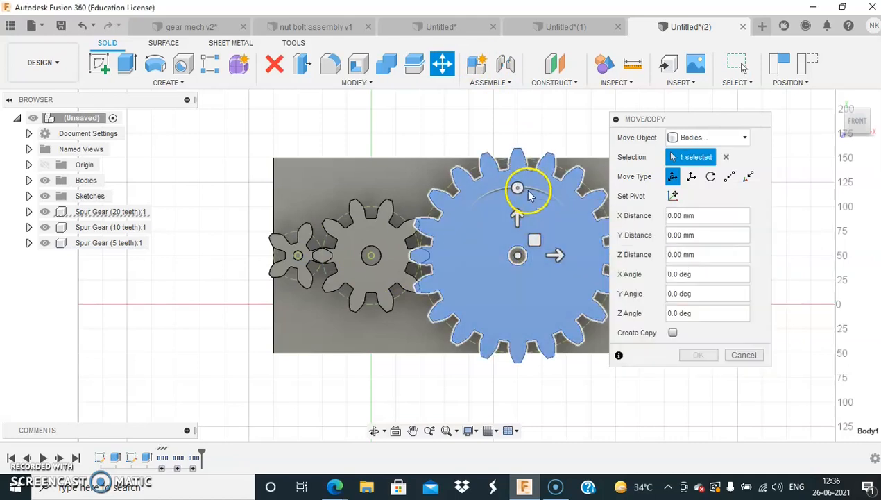
pyautogui.moveTo(519, 186); pyautogui.dragTo(527, 191)
pyautogui.click(646, 286)
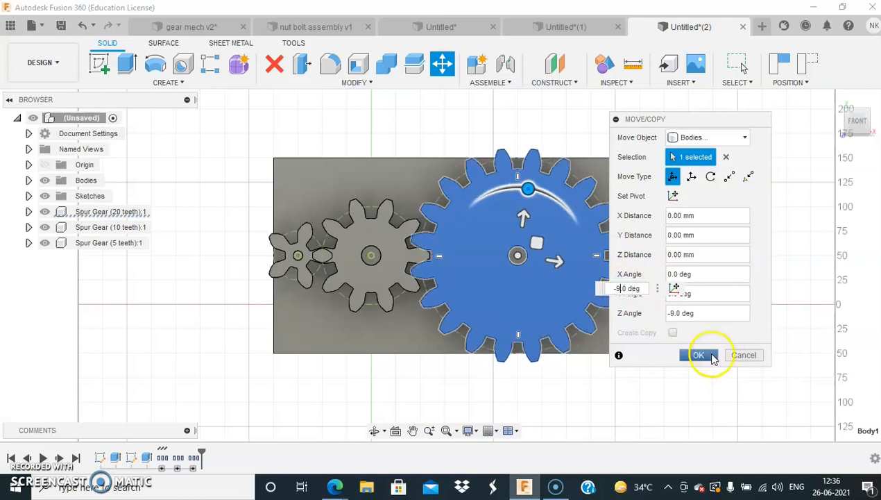
pyautogui.click(701, 354)
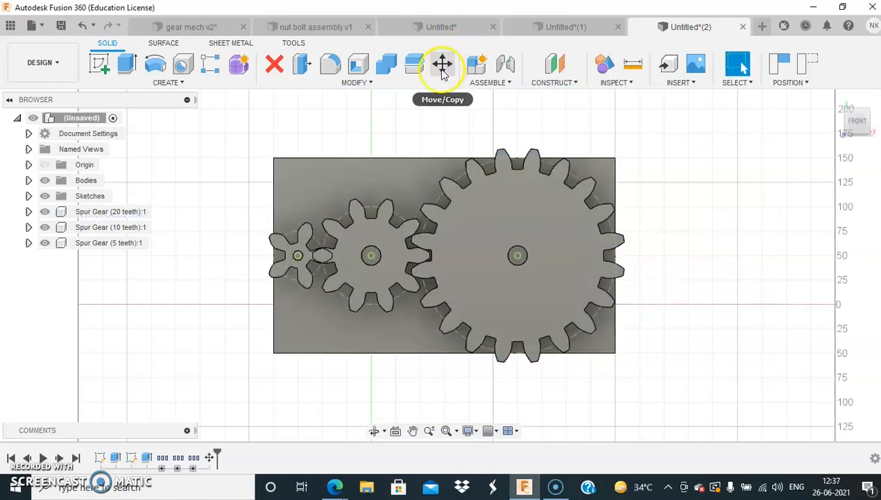
# Rotate the 5-tooth gear body by 35 degrees about the Z axis so its teeth mesh with the 10-tooth gear
pyautogui.click(443, 66)
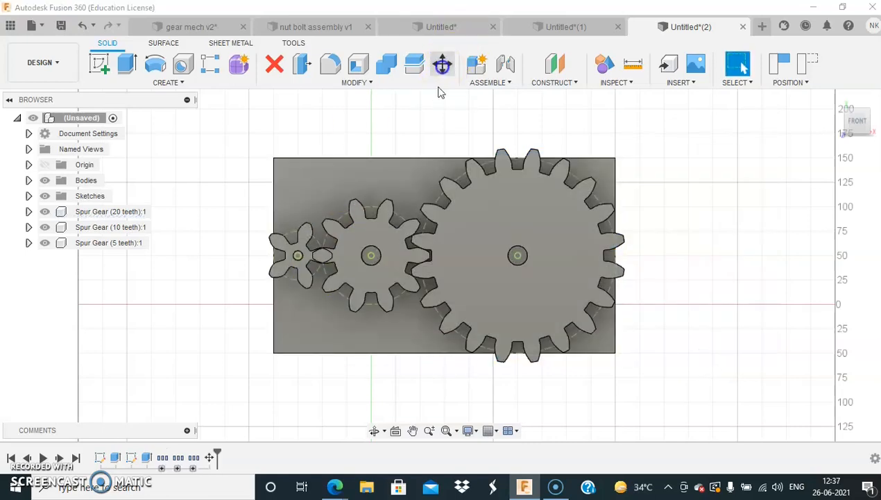
pyautogui.click(292, 256)
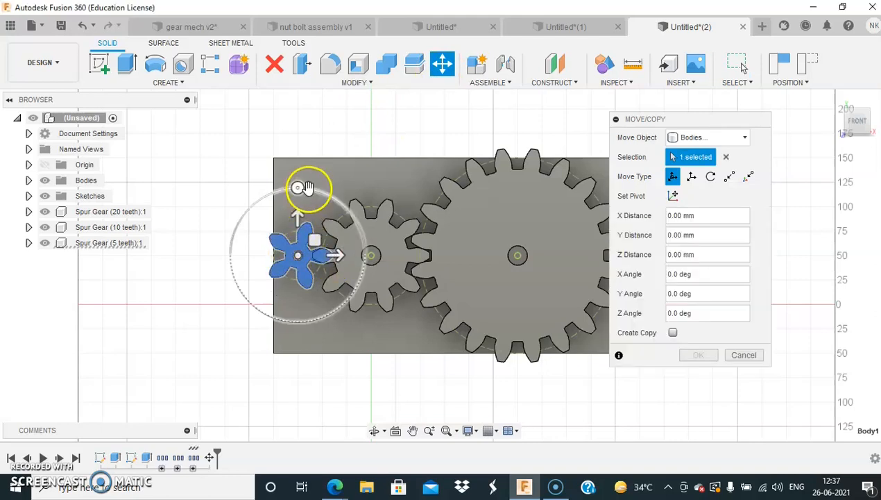
pyautogui.moveTo(297, 188); pyautogui.dragTo(259, 199)
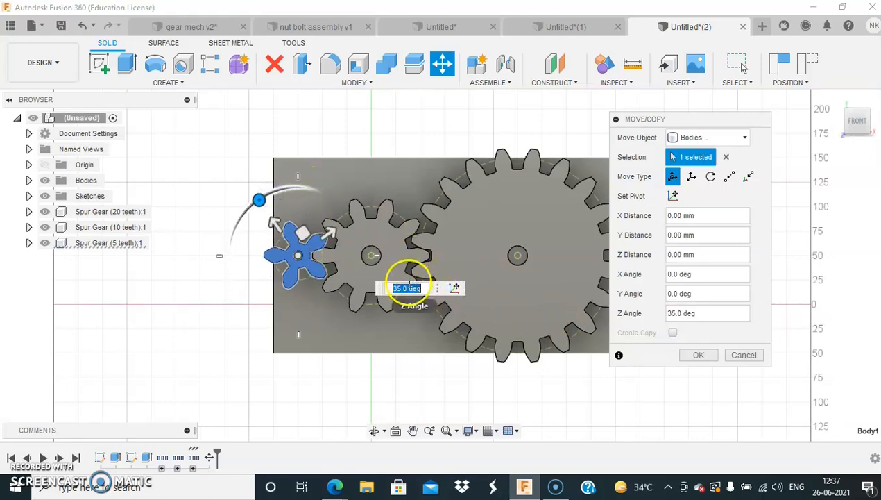
pyautogui.click(698, 356)
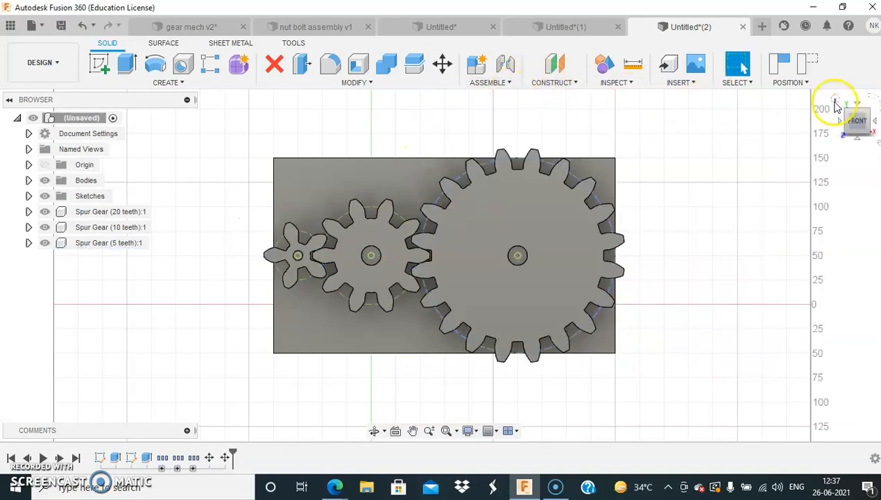
# Apply the Paint - Metal Flake (Blue) appearance to the 20-tooth gear
pyautogui.click(836, 100)
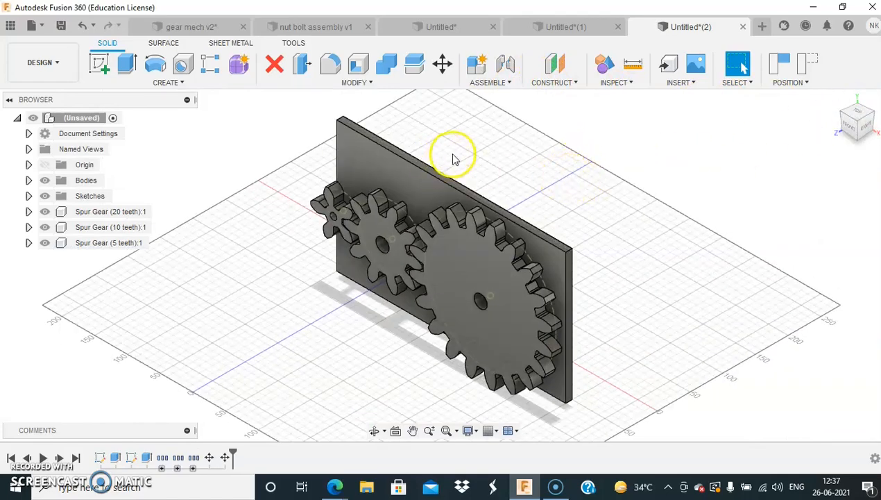
pyautogui.keyDown('shift'); pyautogui.moveTo(471, 152); pyautogui.dragTo(671, 276, button='middle'); pyautogui.keyUp('shift')
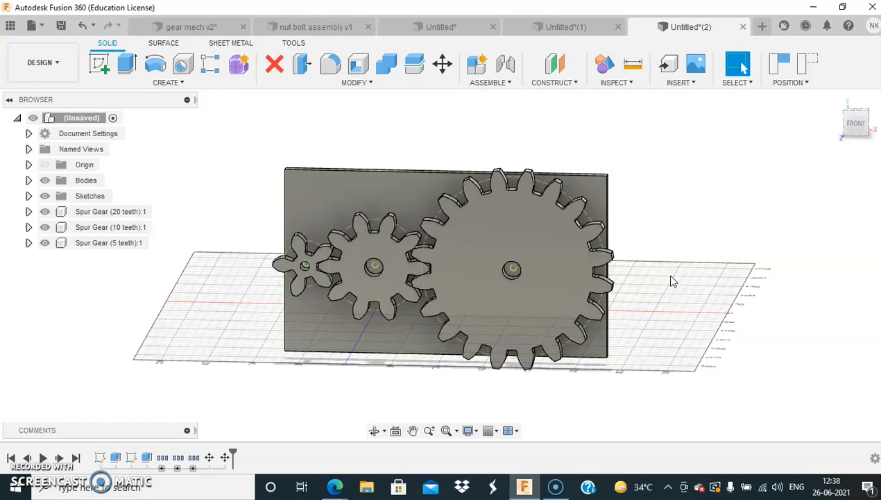
pyautogui.press('a')
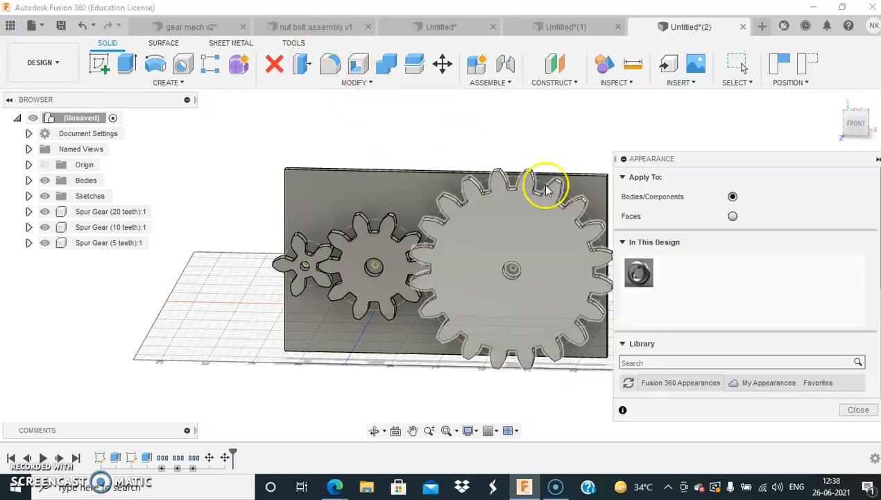
pyautogui.scroll(-8, 788, 288)
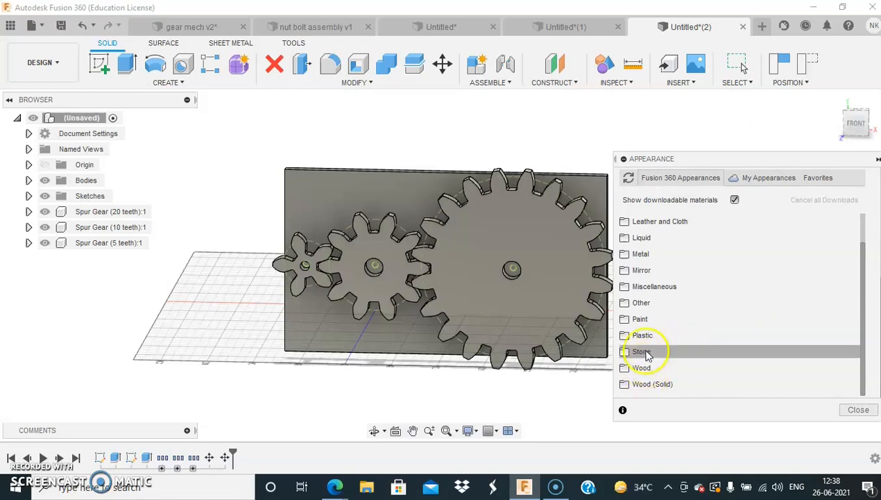
pyautogui.scroll(3, 664, 288)
pyautogui.scroll(-3, 664, 291)
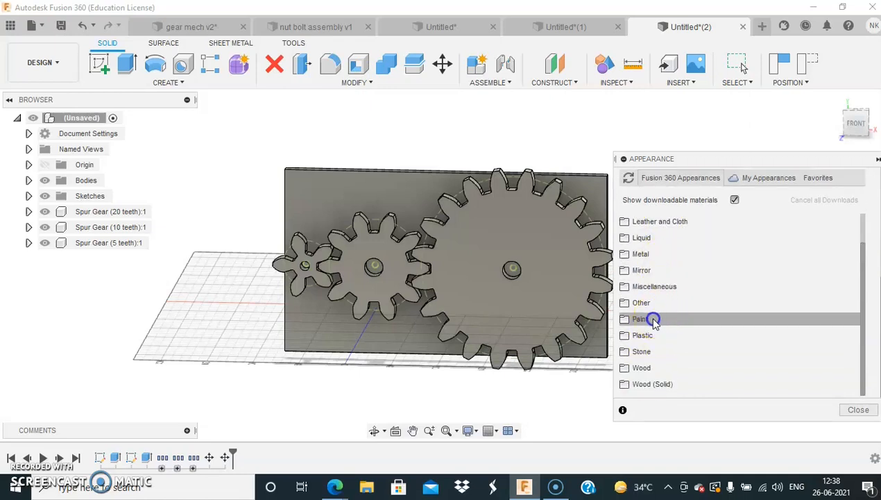
pyautogui.click(642, 319)
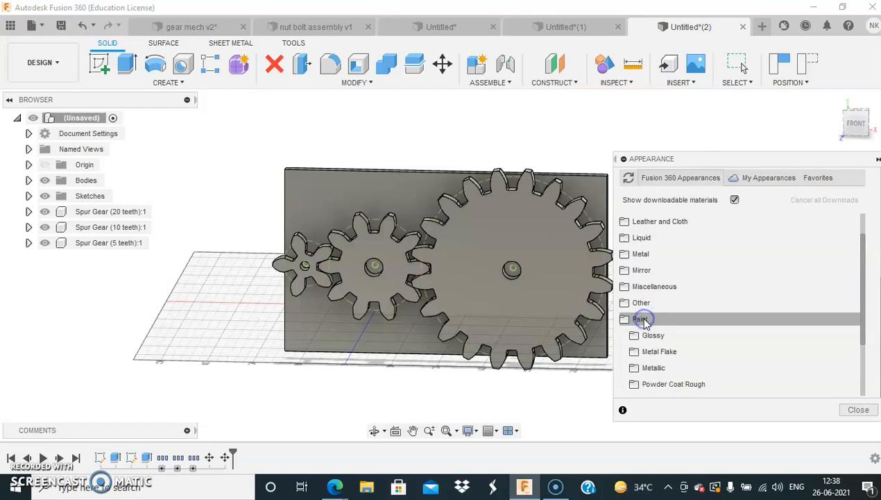
pyautogui.click(670, 324)
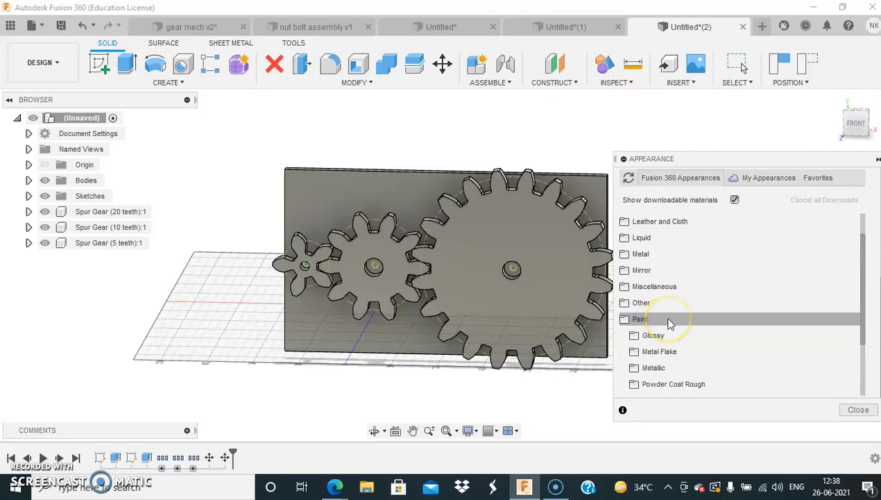
pyautogui.scroll(-2, 663, 347)
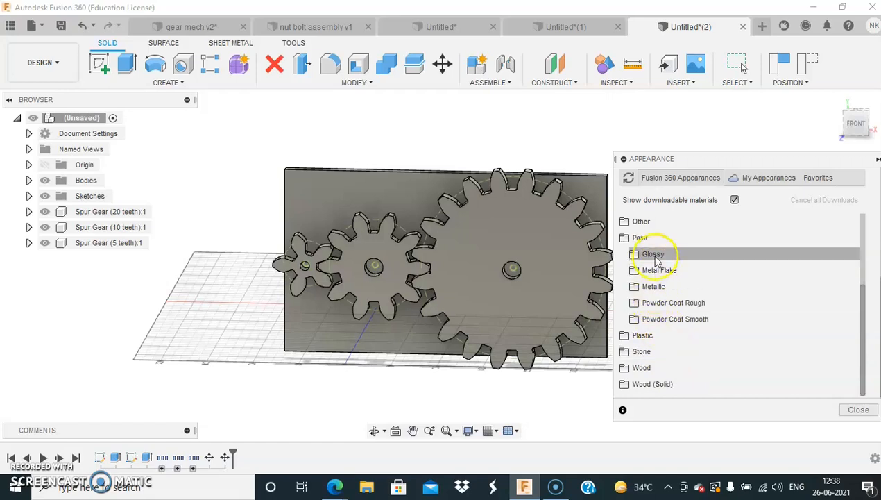
pyautogui.click(658, 269)
pyautogui.moveTo(653, 302); pyautogui.dragTo(576, 297)
# Apply the Metal Flake (Green) paint to the 10-tooth gear and the Metal Flake (Red) paint to the 5-tooth gear
pyautogui.click(672, 368)
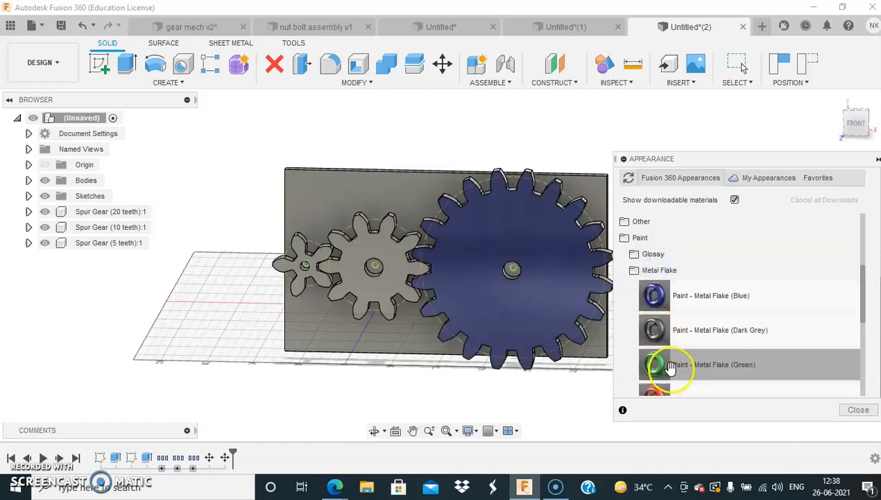
pyautogui.moveTo(665, 368); pyautogui.dragTo(396, 292)
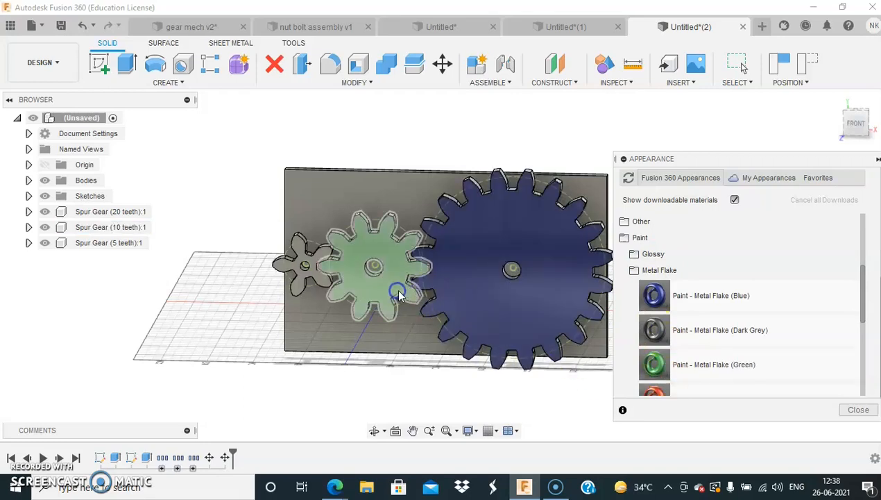
pyautogui.moveTo(663, 390); pyautogui.dragTo(298, 275)
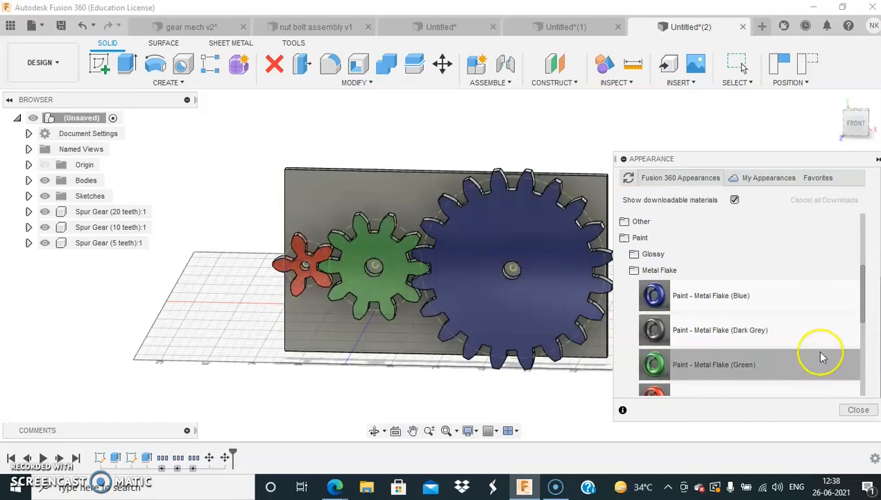
# Apply the Paint - Metal Flake (Yellow) appearance to the base plate and finish the appearance assignment
pyautogui.scroll(-4, 763, 354)
pyautogui.moveTo(704, 342); pyautogui.dragTo(397, 195)
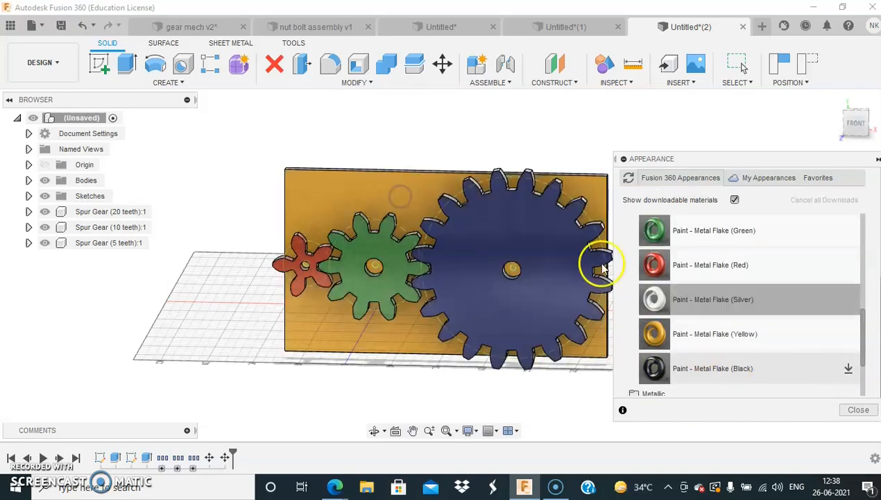
pyautogui.click(856, 410)
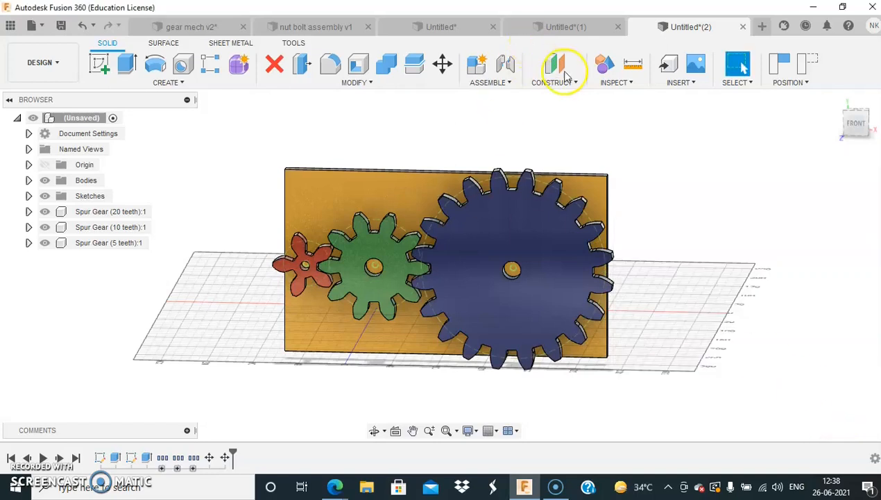
# Create a revolute as-built joint between the 20-tooth gear and the plate, centred on the gear's pin and rotating about the Z axis
pyautogui.click(515, 83)
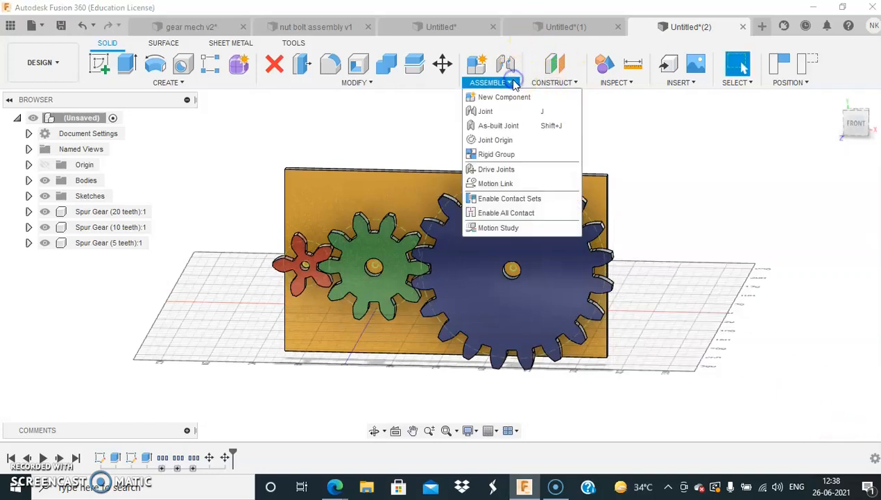
pyautogui.click(515, 127)
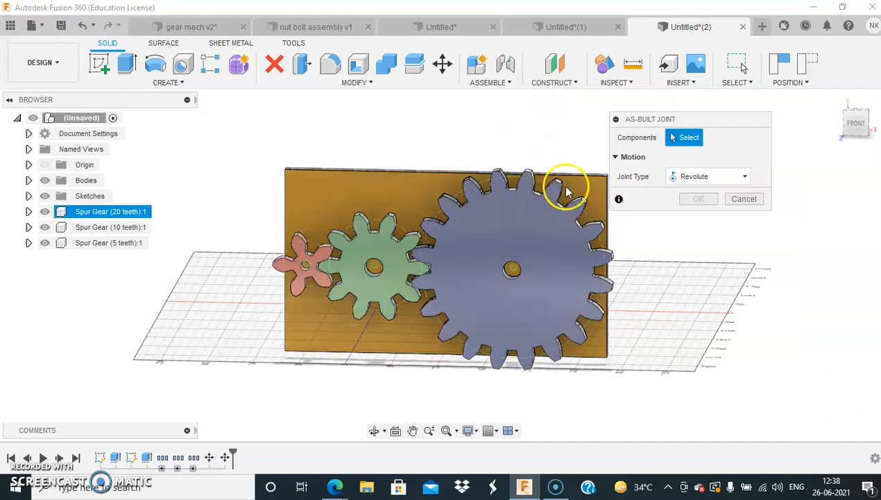
pyautogui.click(545, 217)
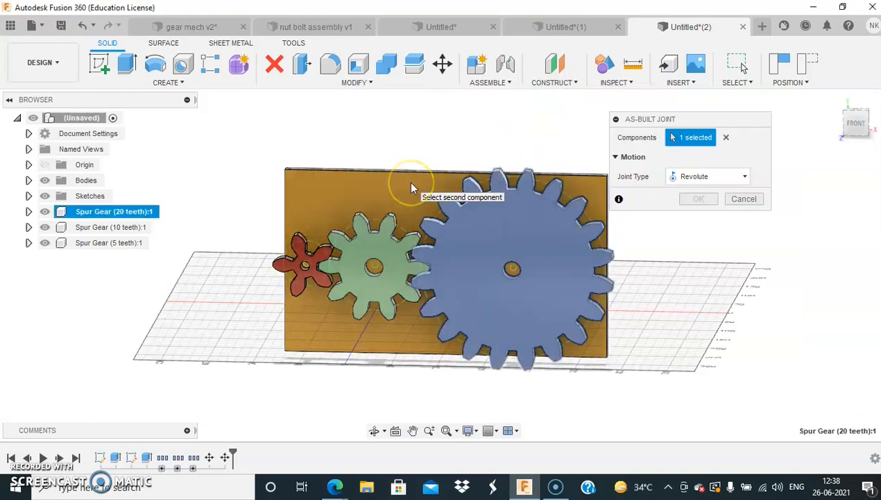
pyautogui.click(410, 186)
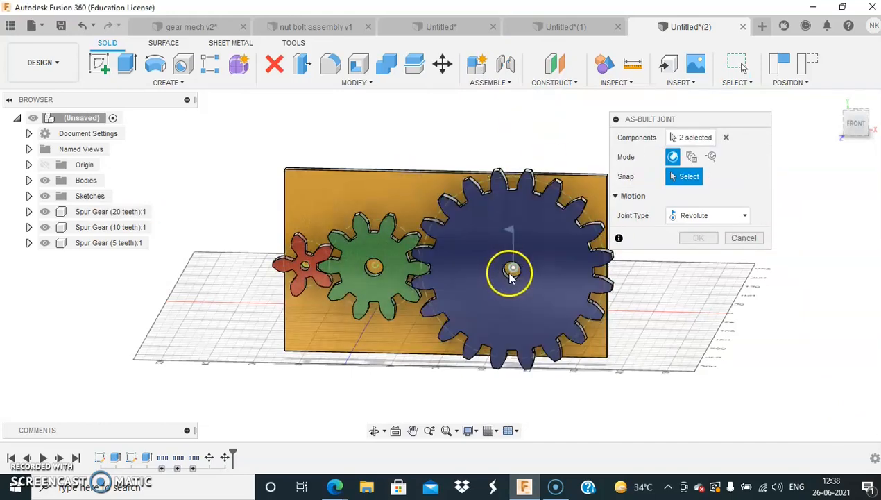
pyautogui.scroll(3, 510, 274)
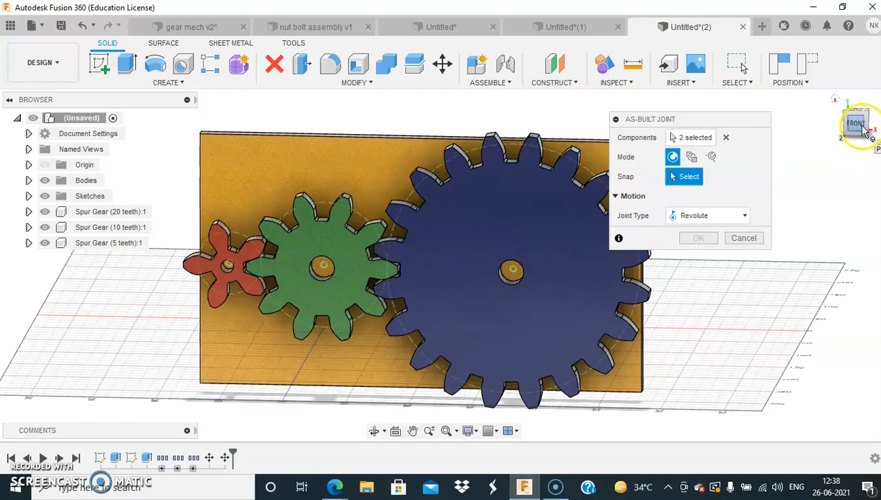
pyautogui.click(514, 267)
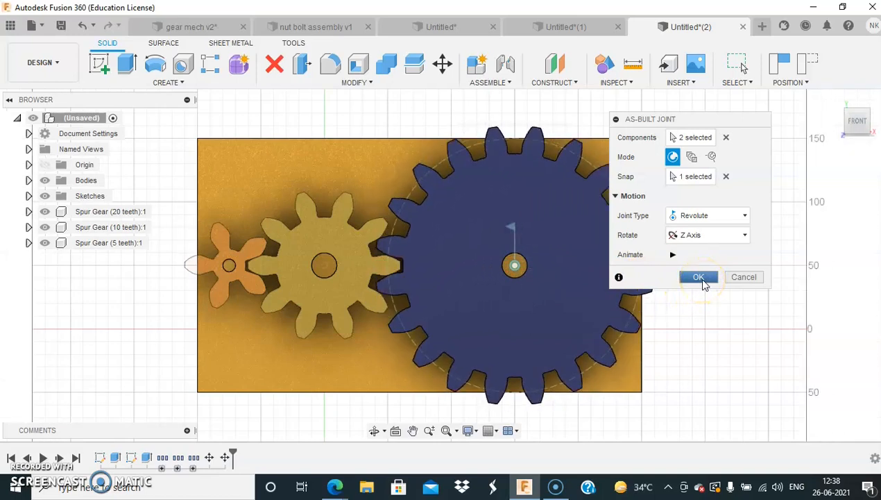
pyautogui.click(699, 277)
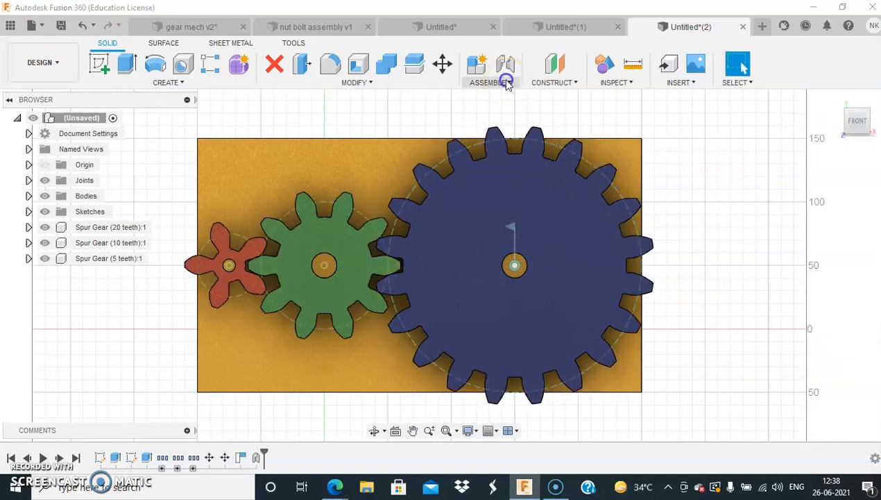
# Create a revolute as-built joint between the 10-tooth gear and the plate, centred on the middle pin
pyautogui.click(506, 82)
pyautogui.click(513, 122)
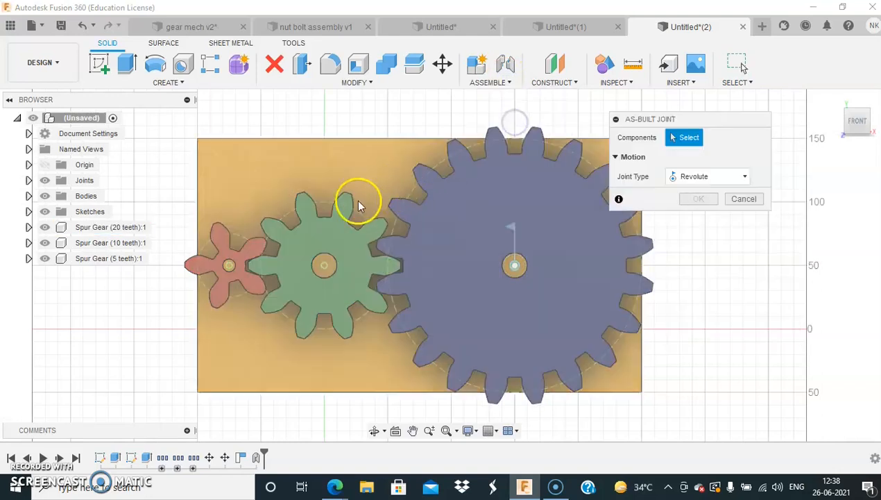
pyautogui.click(306, 226)
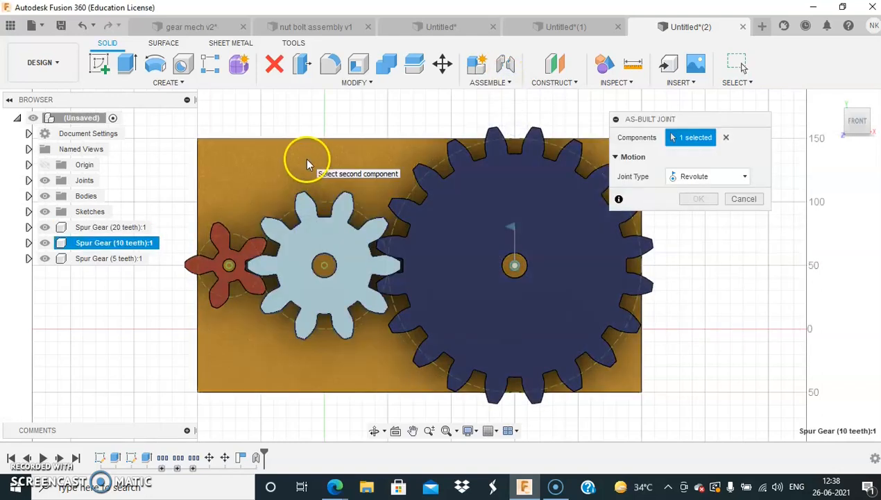
pyautogui.click(306, 160)
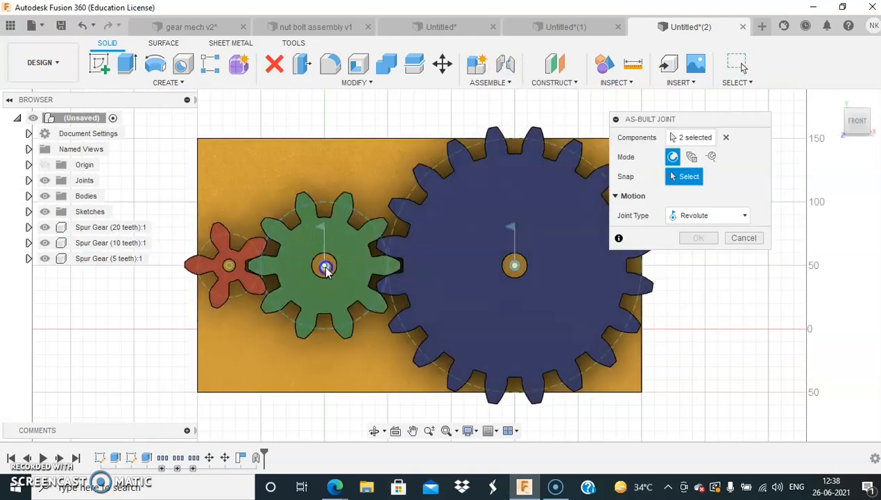
pyautogui.click(325, 266)
pyautogui.click(704, 277)
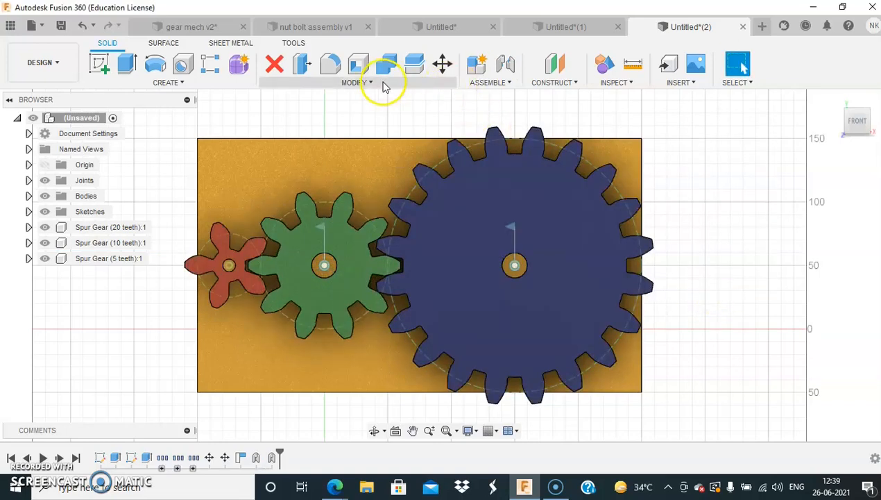
# Create a revolute as-built joint between the 5-tooth gear and the plate, centred on the gear's pin and rotating about the Z axis
pyautogui.click(500, 83)
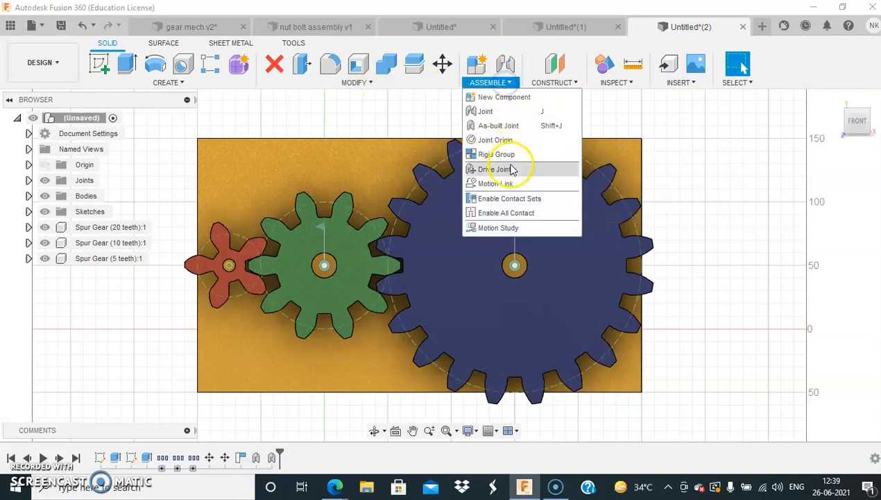
pyautogui.click(507, 126)
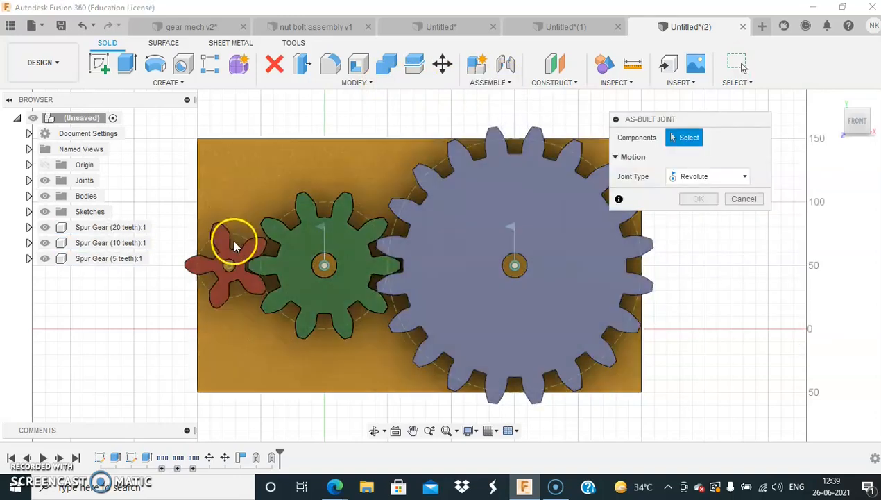
pyautogui.click(225, 245)
pyautogui.click(254, 186)
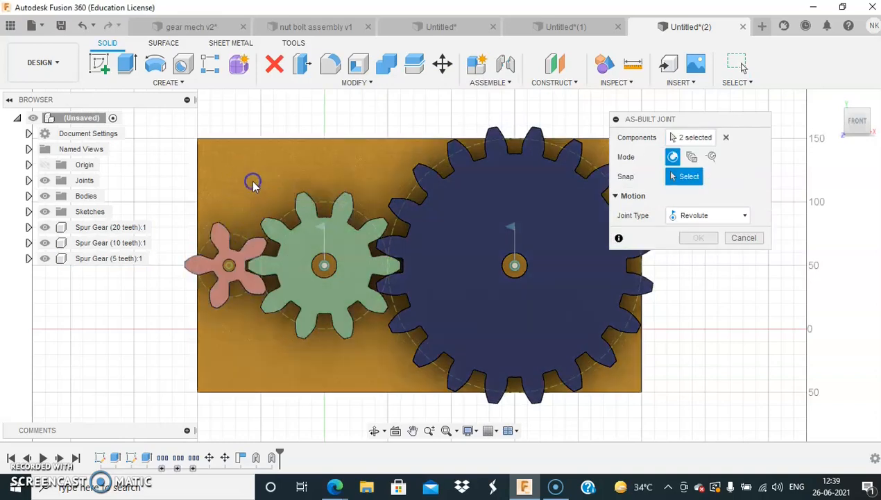
pyautogui.click(229, 266)
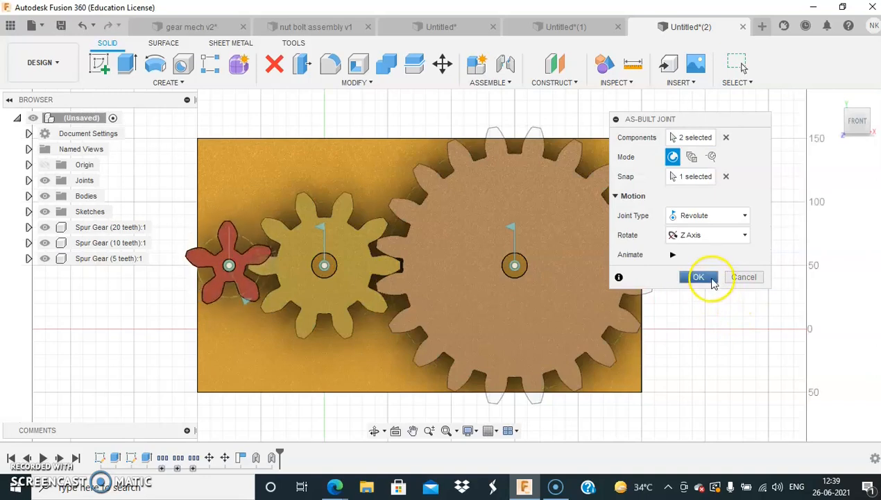
pyautogui.click(713, 279)
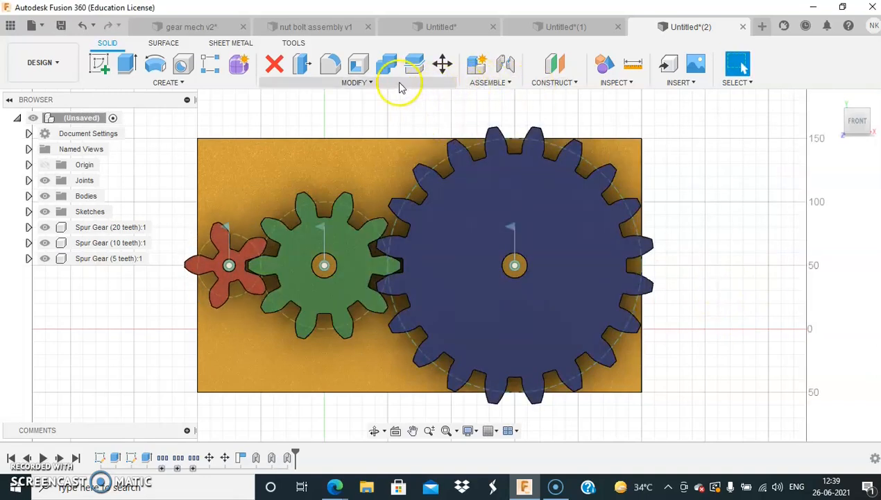
# Motion-link the 5-tooth and 10-tooth gear joints at 360 deg to 180 deg with the direction reversed
pyautogui.click(486, 82)
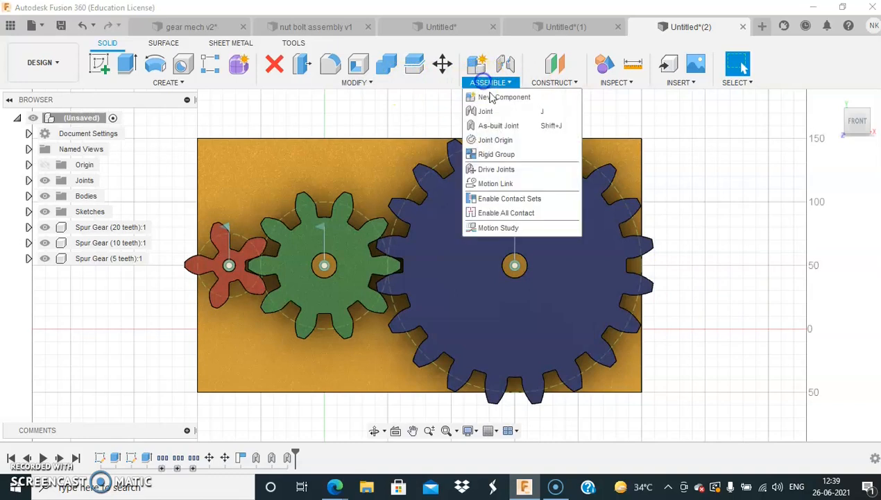
pyautogui.click(496, 184)
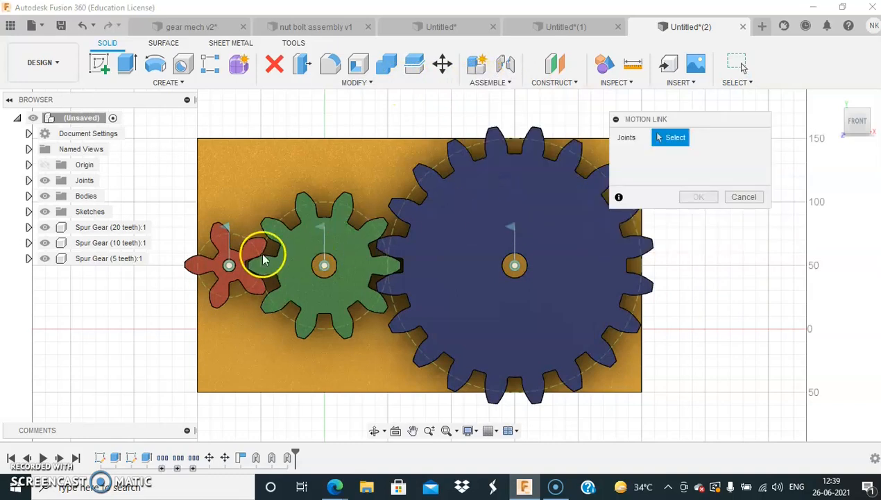
pyautogui.click(224, 229)
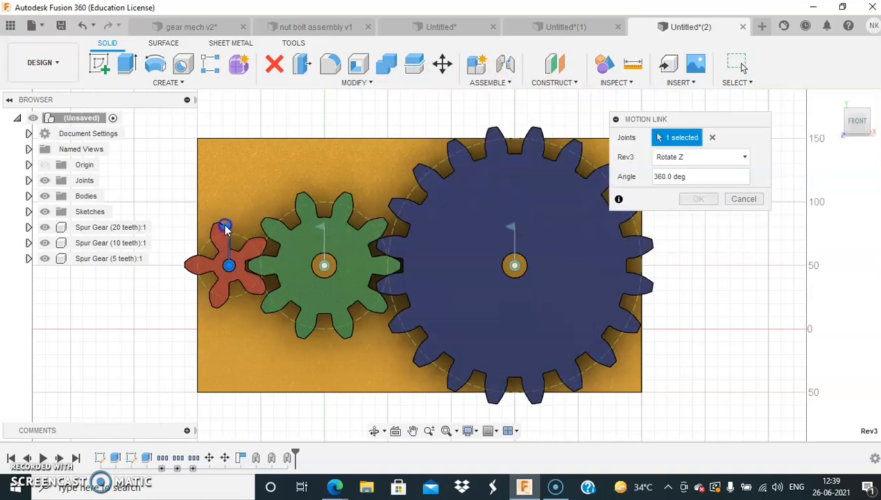
pyautogui.click(322, 229)
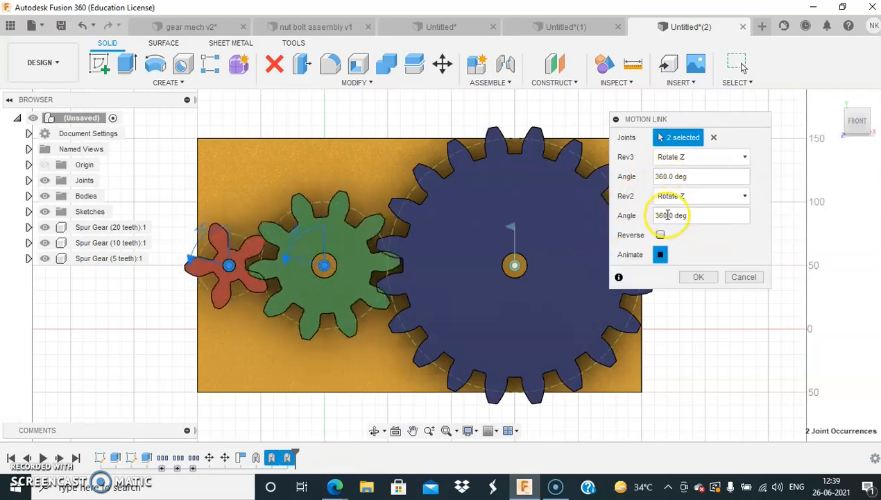
pyautogui.press('BackSpace')
pyautogui.press('BackSpace')
pyautogui.write('180')
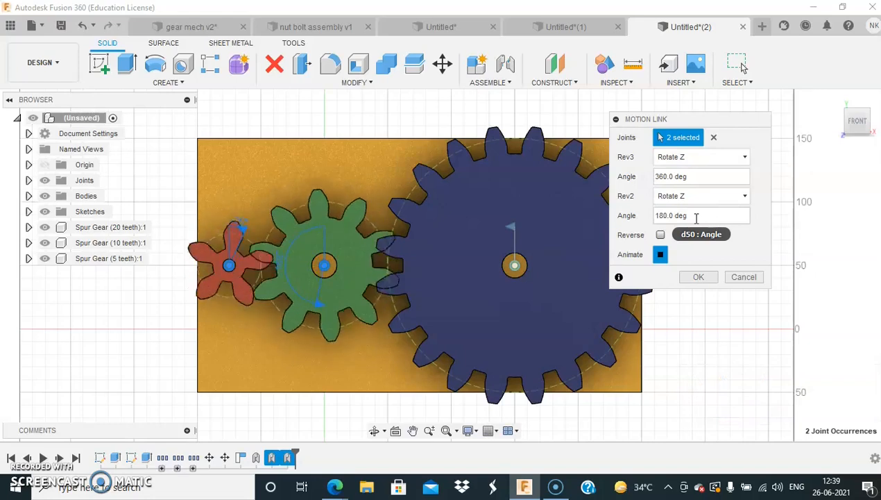
pyautogui.click(661, 236)
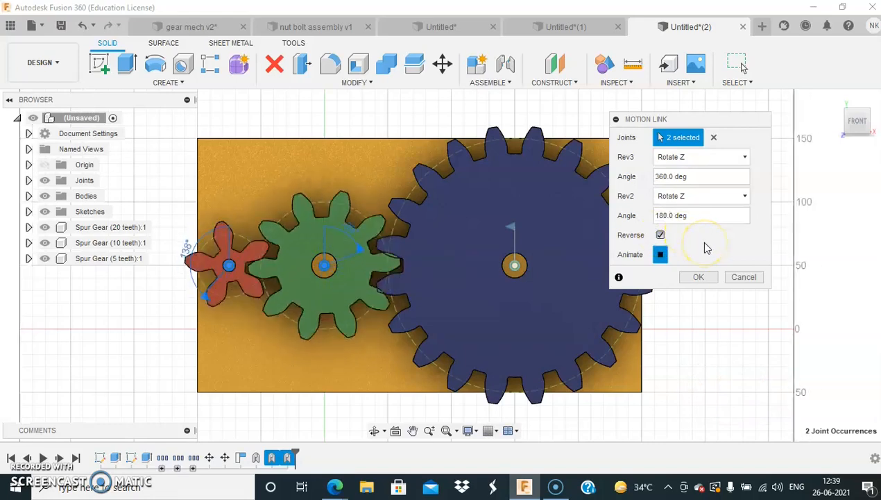
pyautogui.click(699, 277)
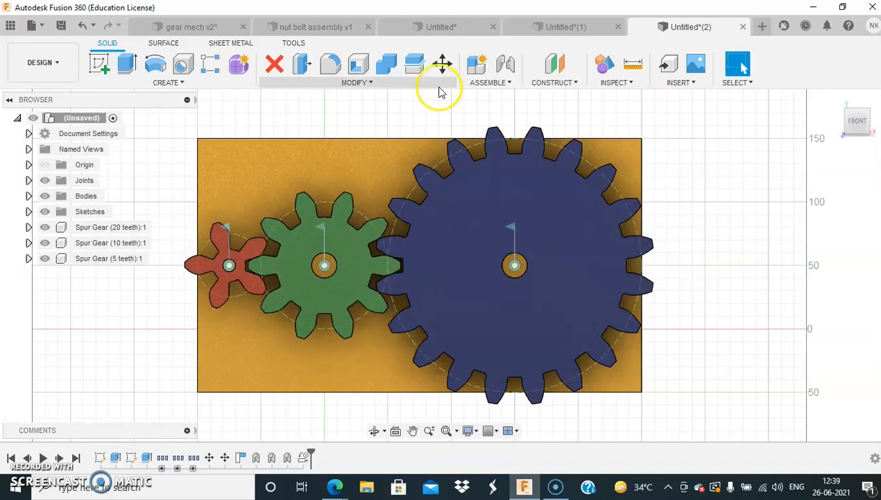
# Motion-link the 10-tooth and 20-tooth gear joints at 360 deg to 180 deg with reversed rotation
pyautogui.click(488, 83)
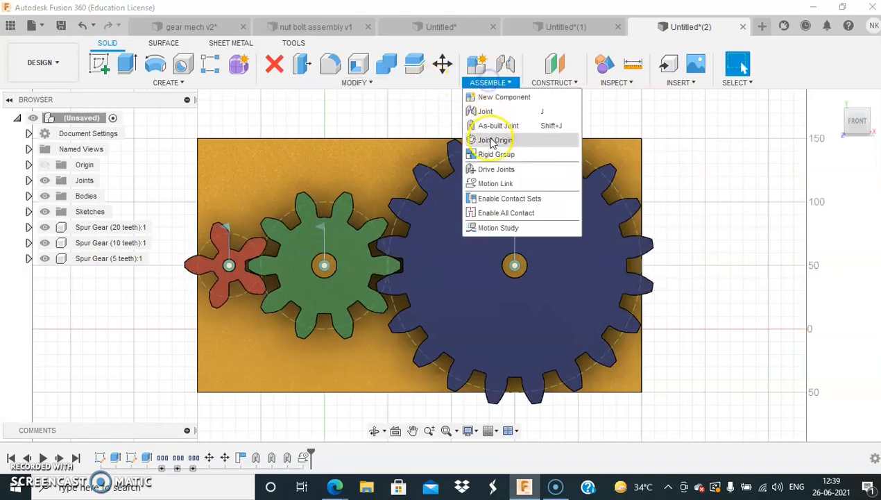
pyautogui.click(496, 184)
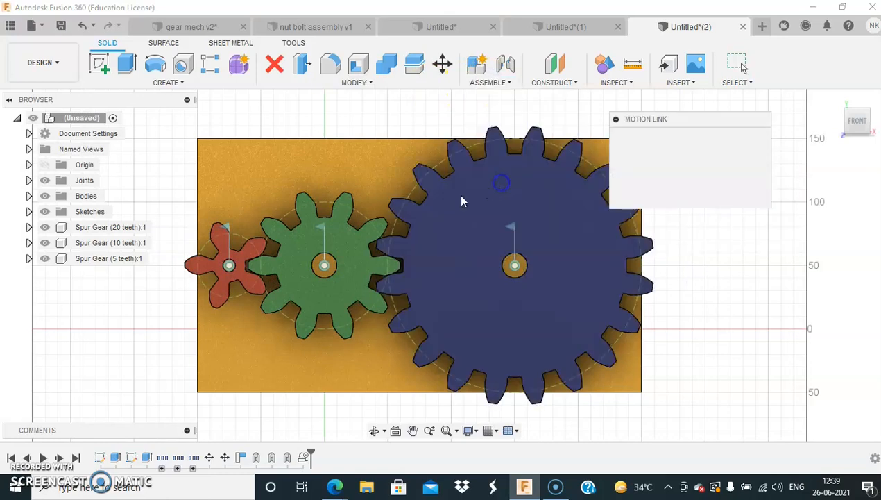
pyautogui.click(324, 229)
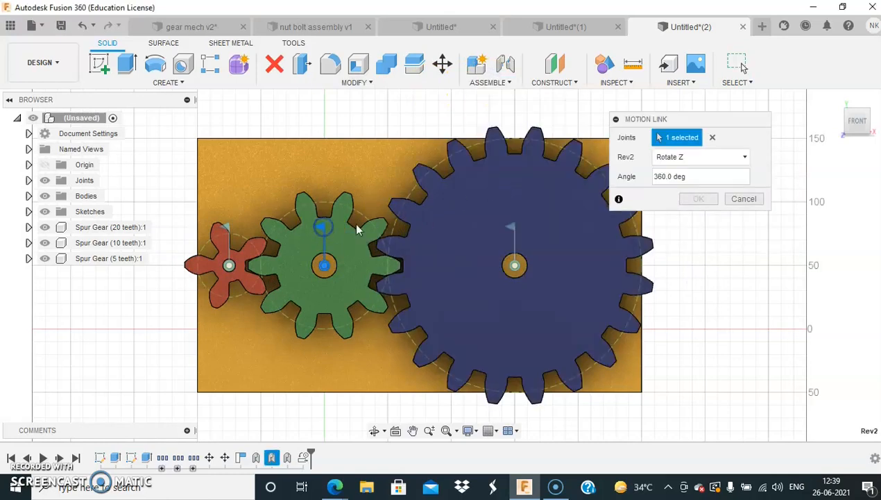
pyautogui.click(511, 230)
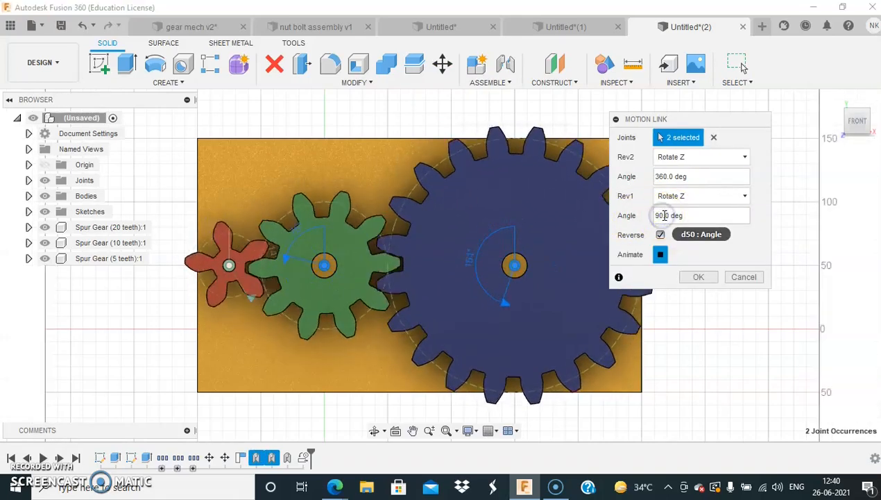
pyautogui.click(663, 214)
pyautogui.press('BackSpace')
pyautogui.press('BackSpace')
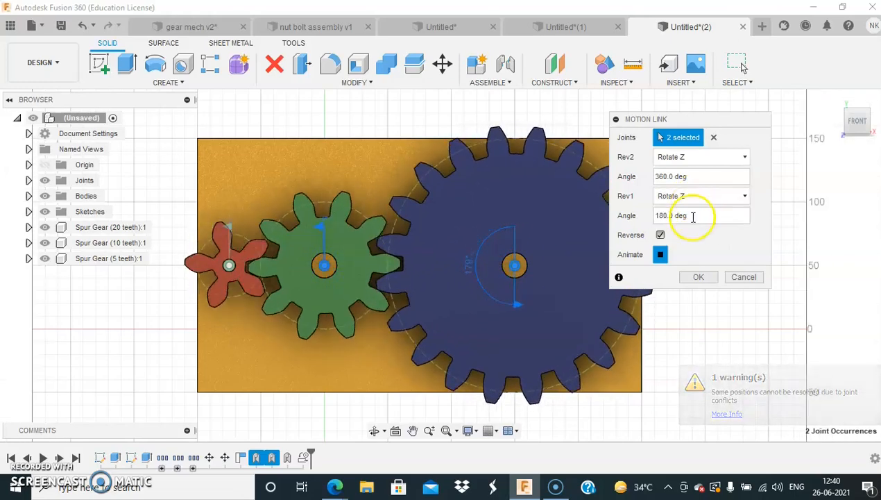
pyautogui.click(697, 278)
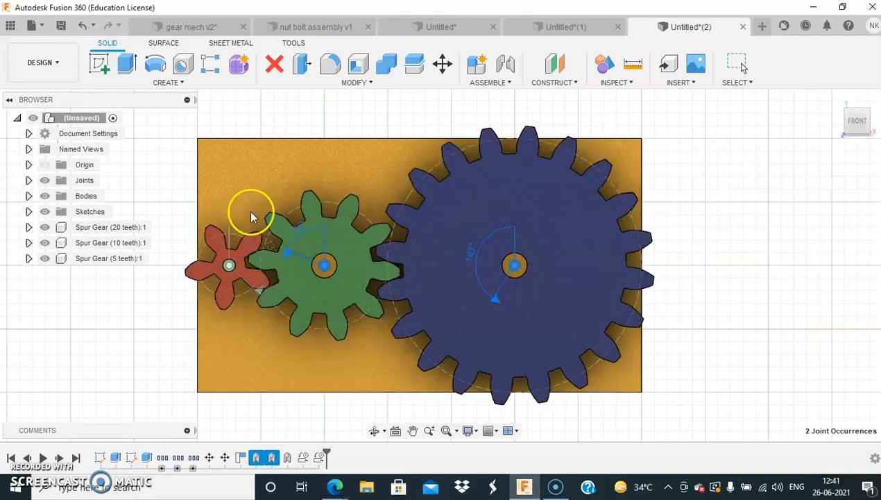
# Animate the whole model from the 20-tooth gear's revolute joint Rev1 to examine how the linked gears turn
pyautogui.keyDown('shift'); pyautogui.moveTo(764, 275); pyautogui.dragTo(734, 279, button='middle'); pyautogui.keyUp('shift')
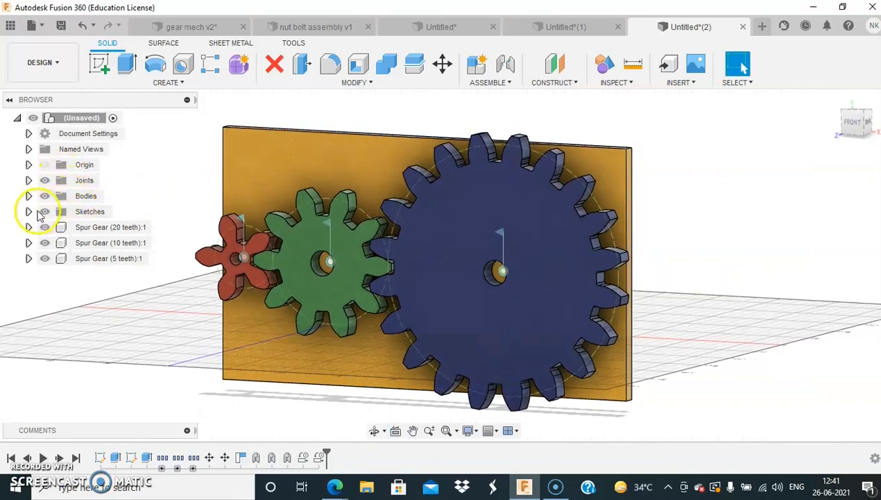
pyautogui.click(28, 180)
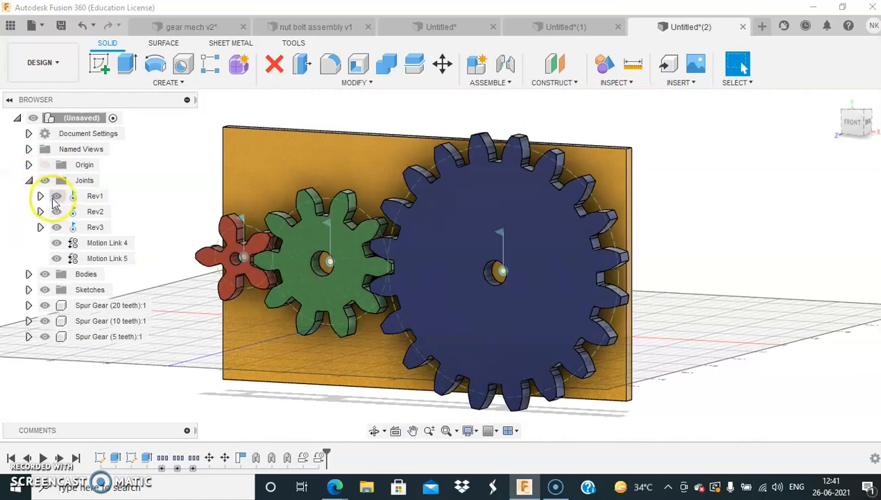
pyautogui.rightClick(70, 197)
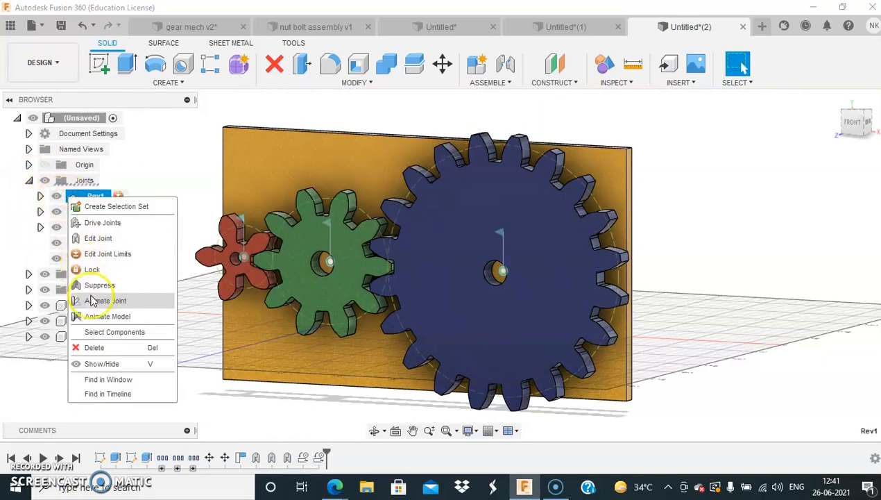
pyautogui.click(99, 316)
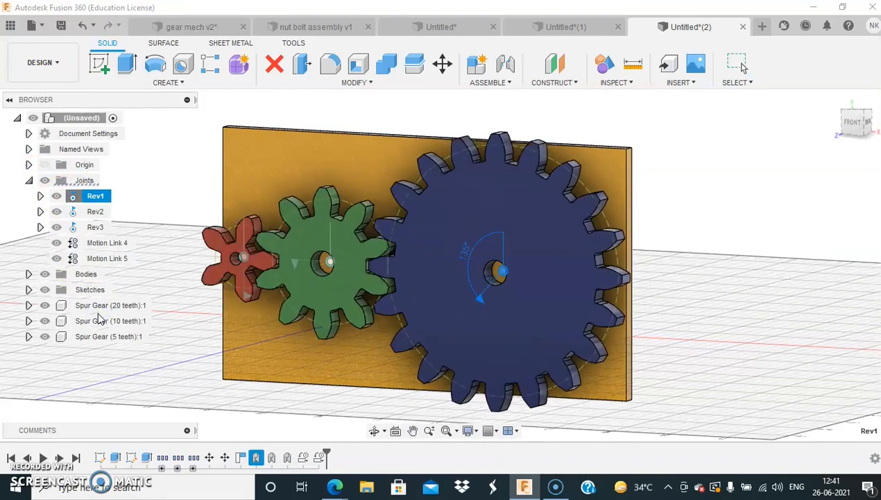
pyautogui.click(181, 314)
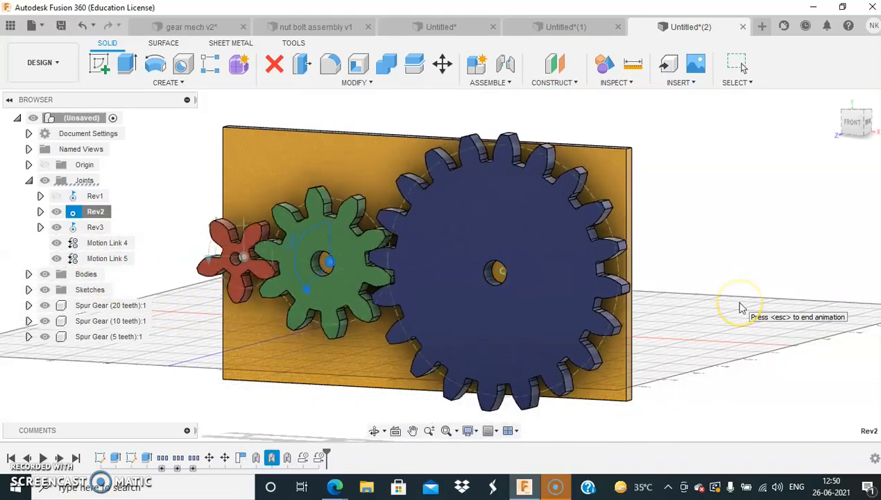